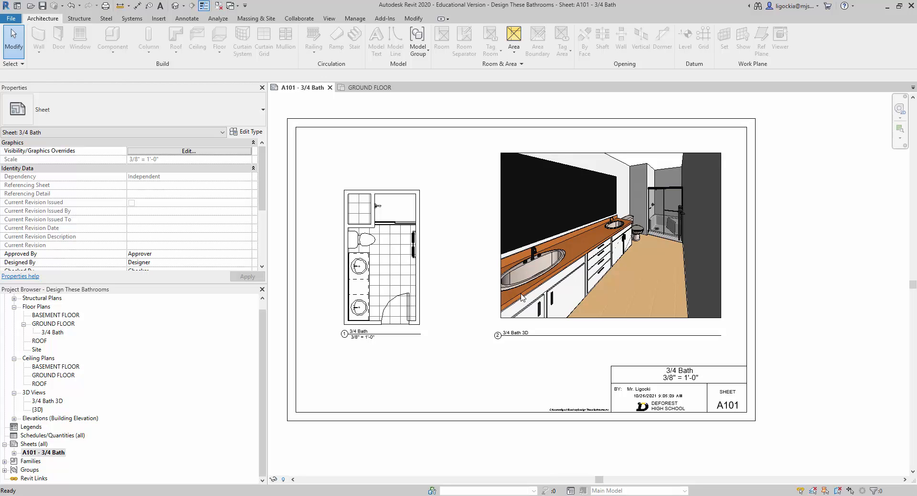
- Open the GROUND FLOOR plan and duplicate it as a dependent view
{"action": "double_click", "coordinate": [66, 323]}
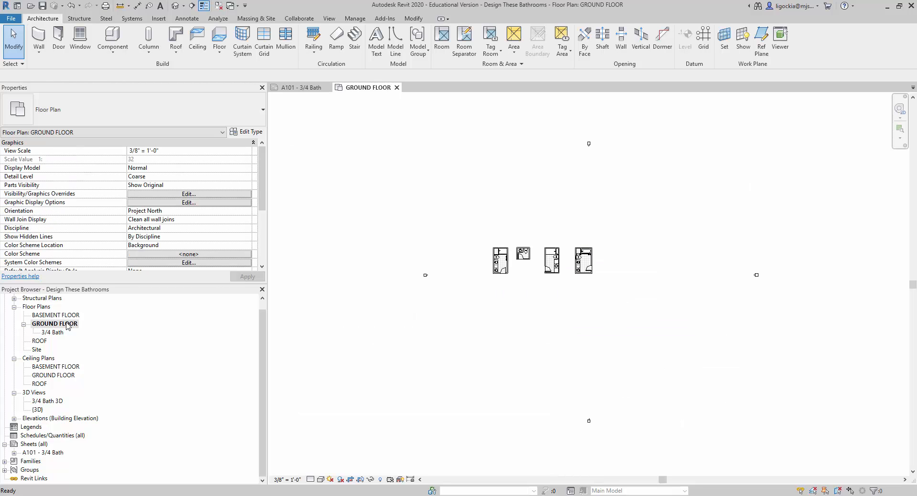
{"action": "scroll", "coordinate": [536, 289], "scroll_direction": "up", "scroll_amount": 6}
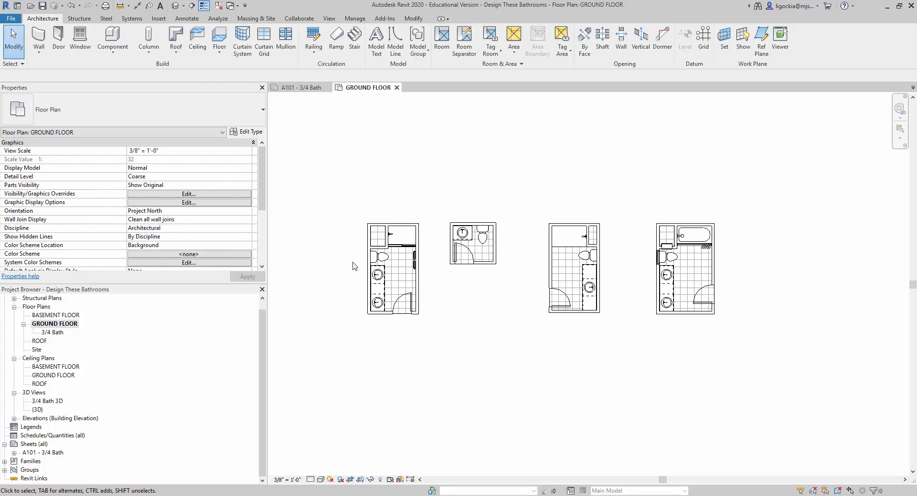
{"action": "left_click", "coordinate": [329, 18]}
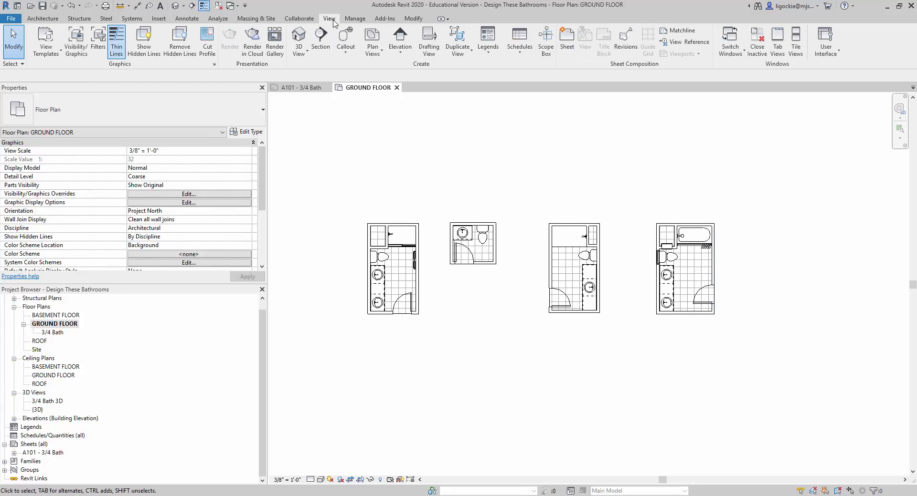
{"action": "left_click", "coordinate": [470, 54]}
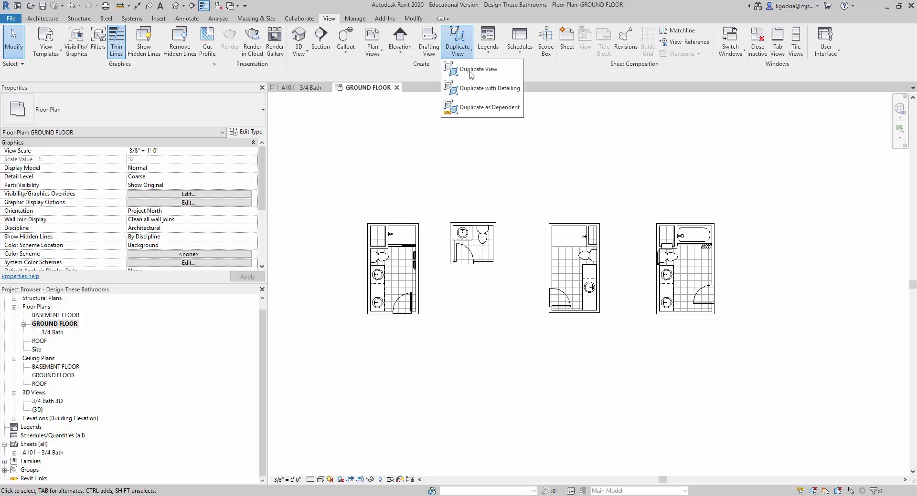
{"action": "left_click", "coordinate": [477, 107]}
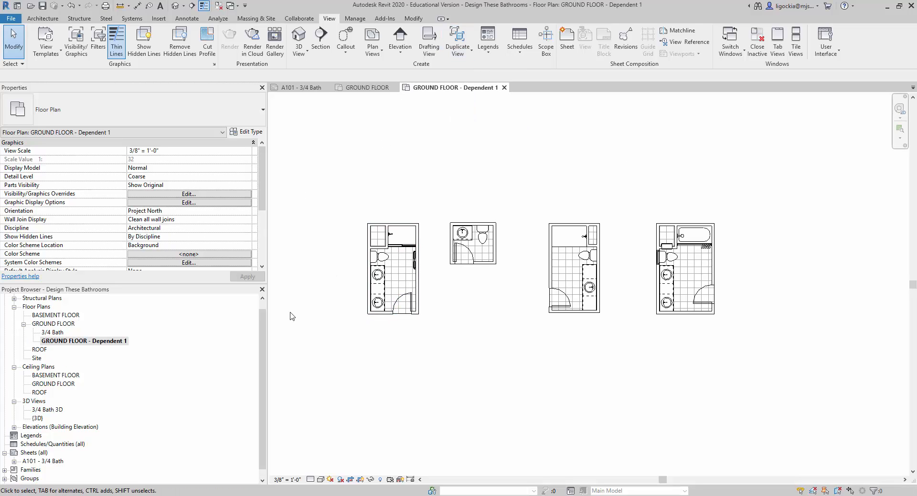
- Move the tub in the rightmost bathroom about 2' through the right wall in the GROUND FLOOR plan, and check it in the dependent view
{"action": "double_click", "coordinate": [60, 326]}
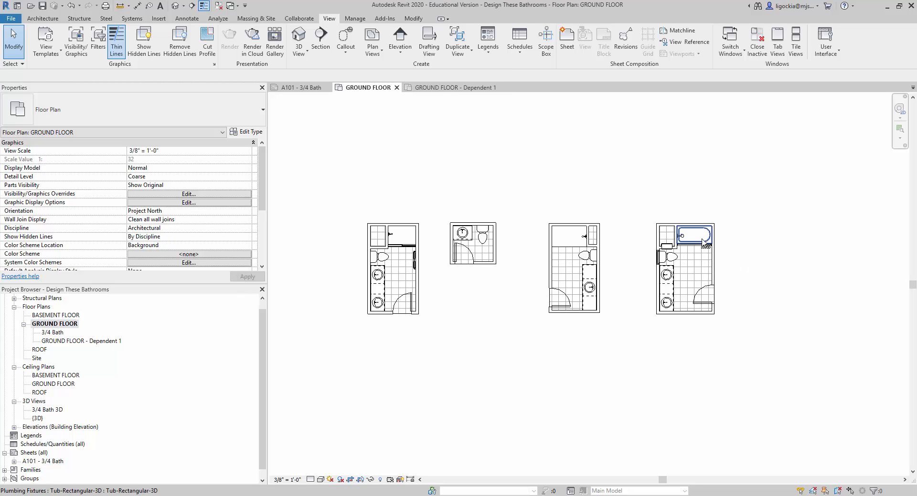
{"action": "scroll", "coordinate": [704, 244], "scroll_direction": "up", "scroll_amount": 5}
{"action": "left_click", "coordinate": [722, 215]}
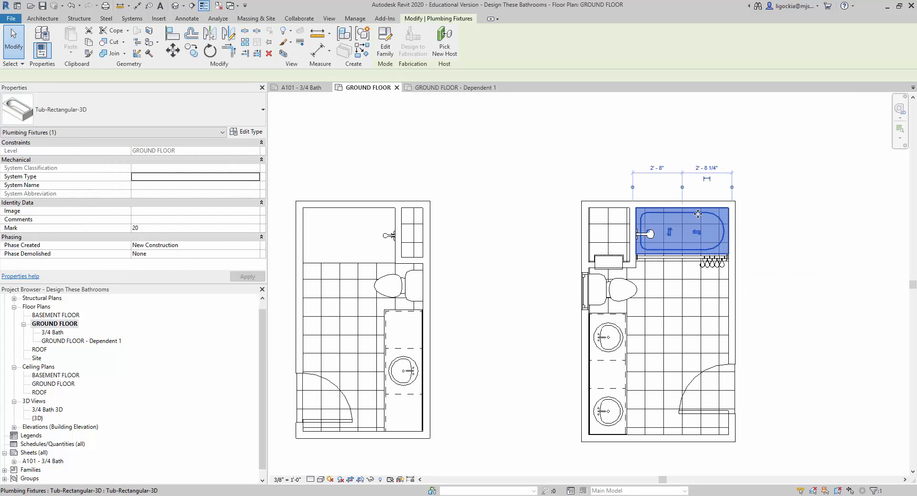
{"action": "left_click_drag", "start_coordinate": [723, 216], "coordinate": [760, 216]}
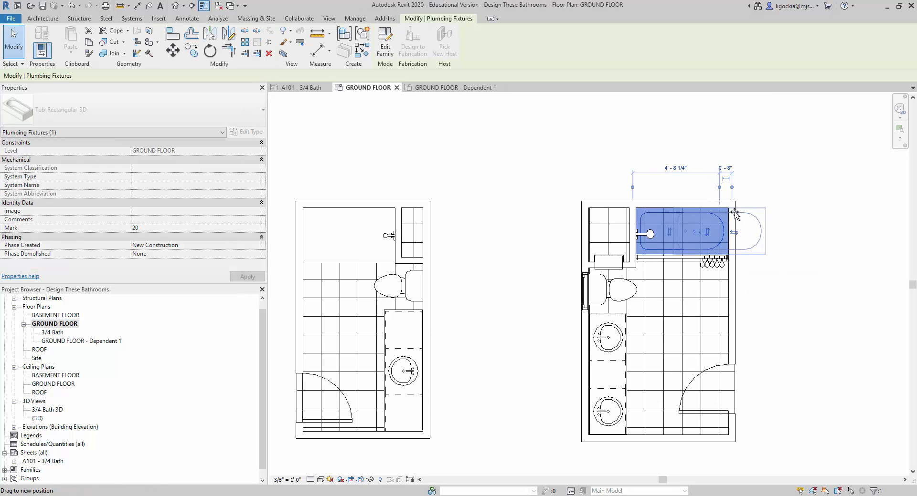
{"action": "double_click", "coordinate": [90, 342]}
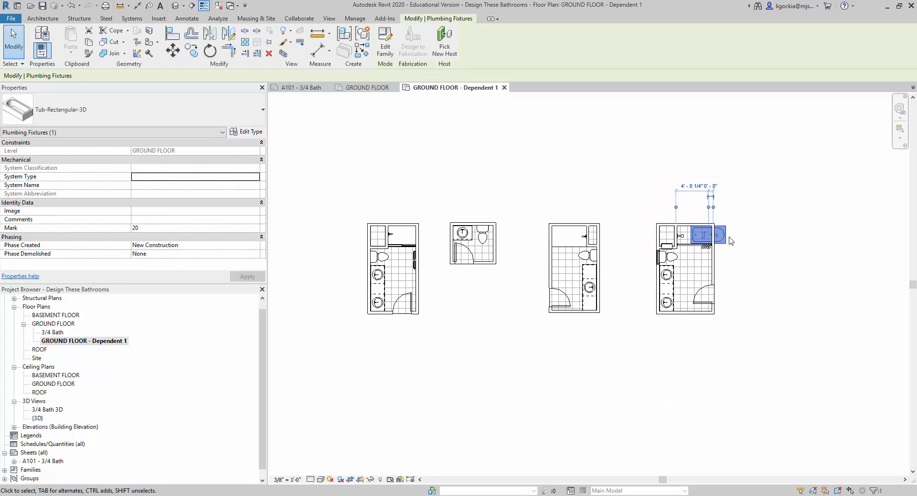
{"action": "scroll", "coordinate": [741, 250], "scroll_direction": "up", "scroll_amount": 2}
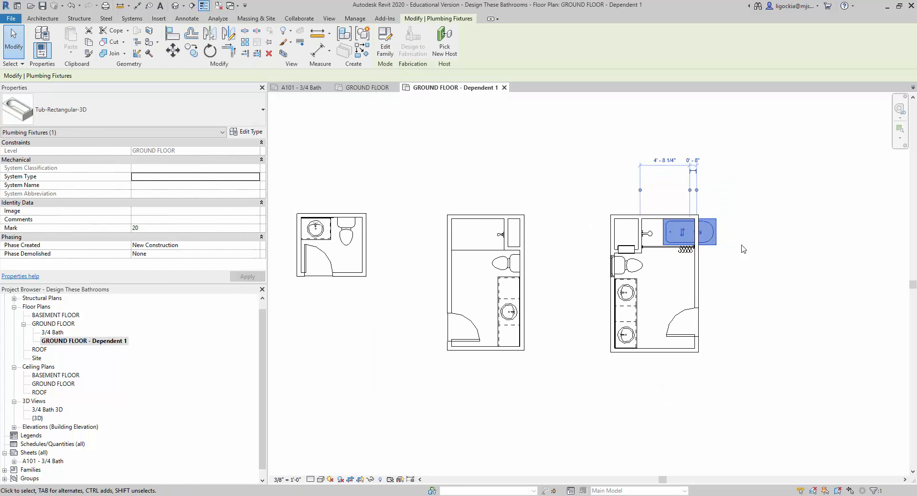
- Align the tub's end back to the shower-head wall in the dependent view, and check the change in the GROUND FLOOR plan
{"action": "left_click", "coordinate": [727, 280]}
{"action": "key", "text": "a"}
{"action": "key", "text": "l"}
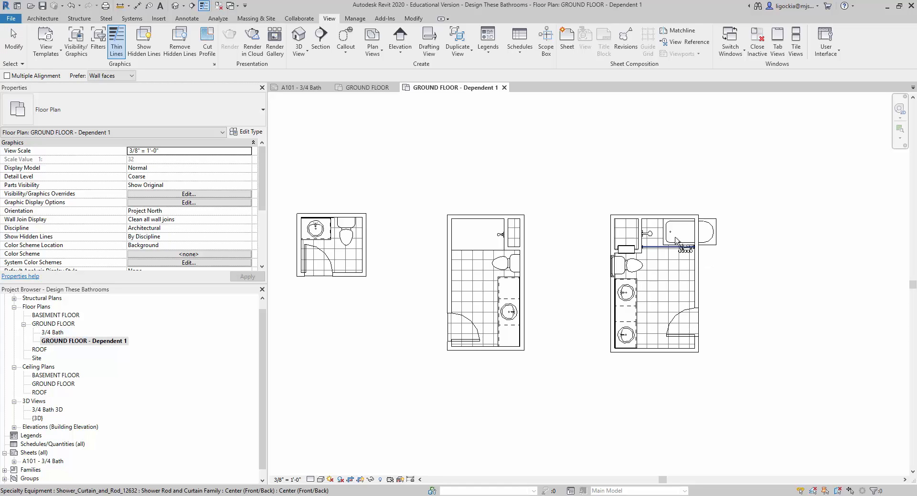
{"action": "left_click", "coordinate": [645, 231]}
{"action": "left_click", "coordinate": [666, 232]}
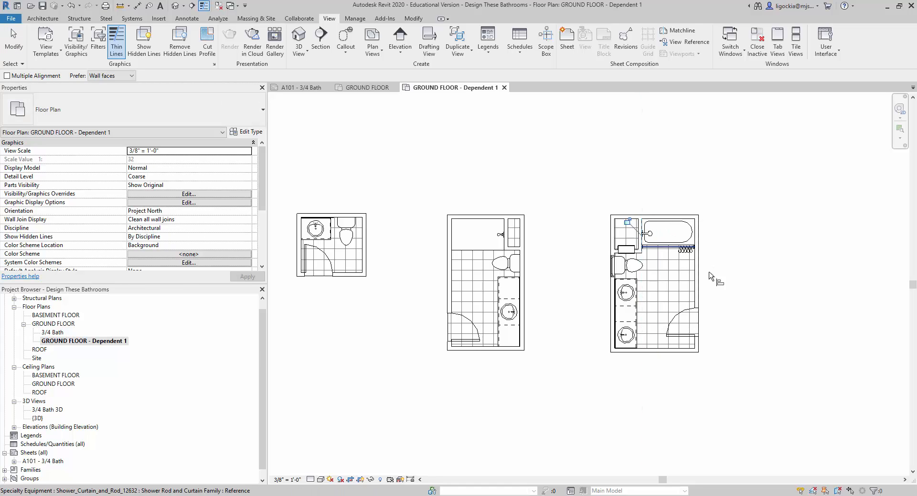
{"action": "double_click", "coordinate": [65, 324]}
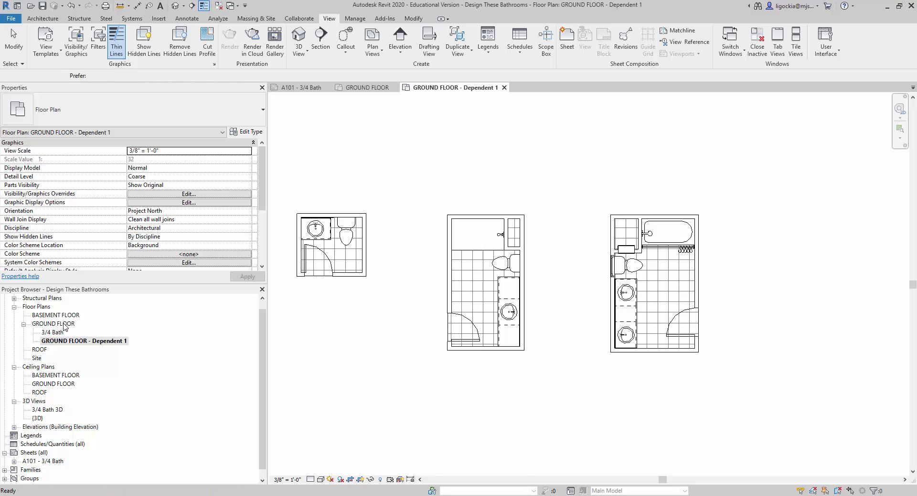
{"action": "scroll", "coordinate": [608, 235], "scroll_direction": "down", "scroll_amount": 5}
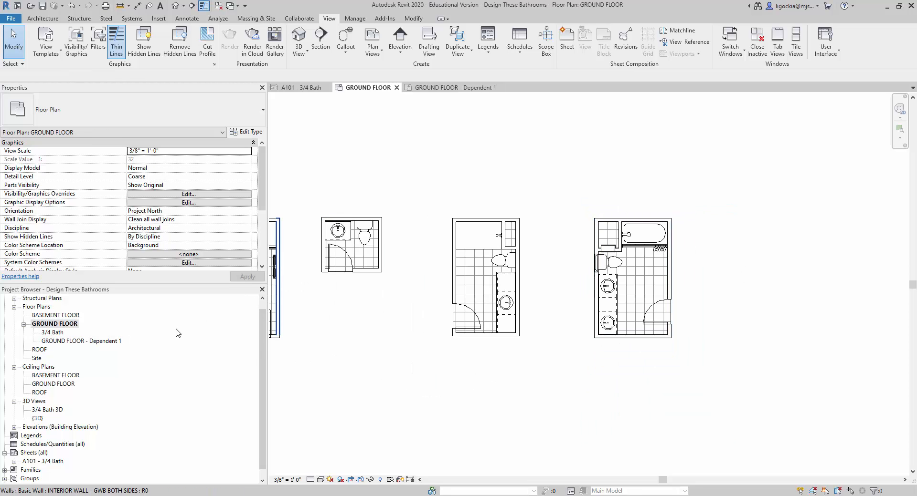
- Rename the dependent ground floor view to Full Bath
{"action": "left_click", "coordinate": [70, 344]}
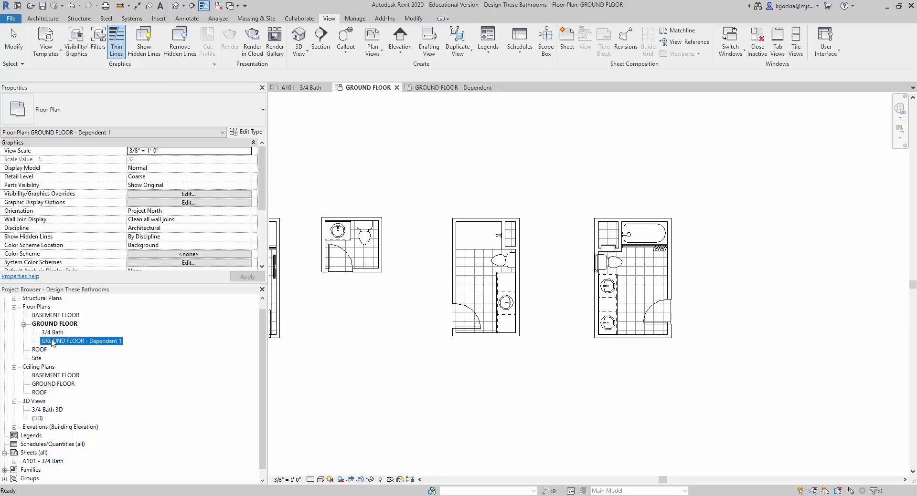
{"action": "right_click", "coordinate": [90, 345]}
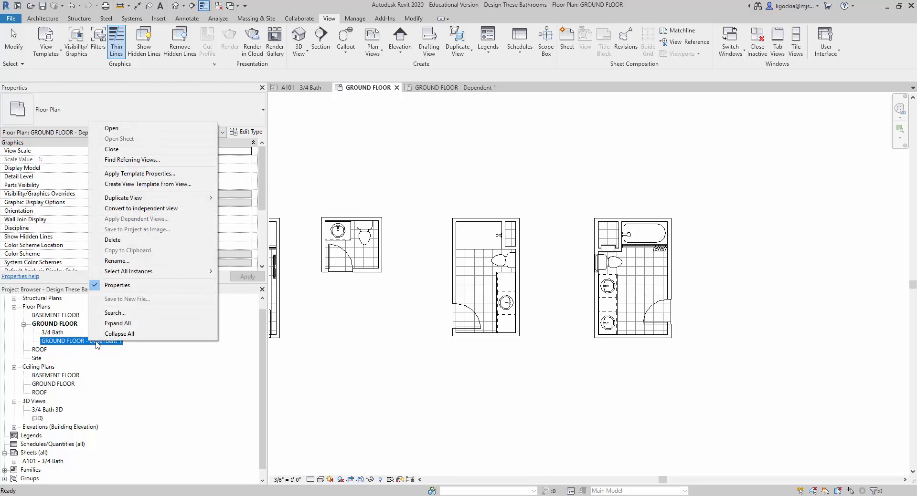
{"action": "left_click", "coordinate": [129, 262]}
{"action": "type", "text": "Full"}
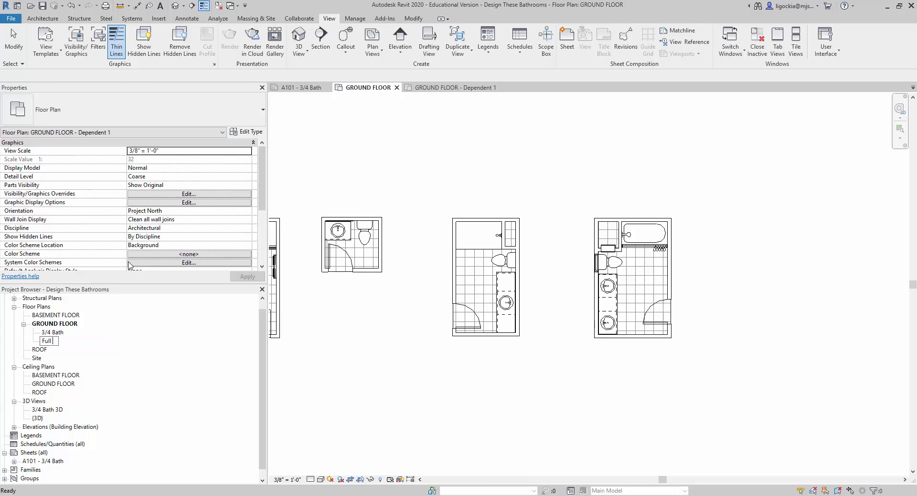
{"action": "type", "text": " Bath"}
{"action": "key", "text": "Return"}
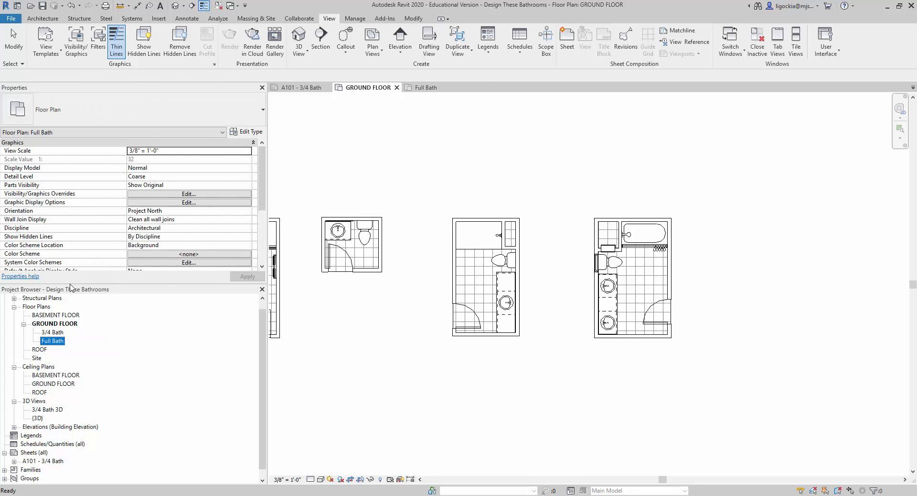
- Open the Full Bath view and show its crop region
{"action": "double_click", "coordinate": [52, 341]}
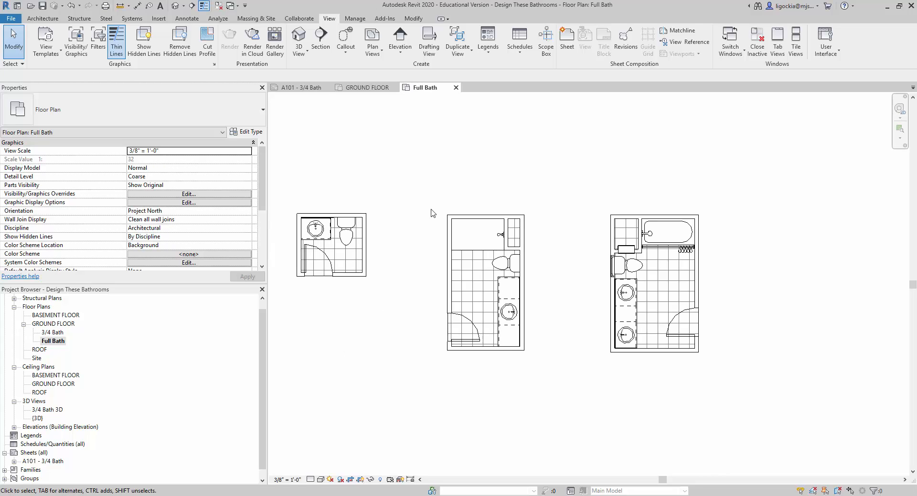
{"action": "scroll", "coordinate": [457, 206], "scroll_direction": "down", "scroll_amount": 1}
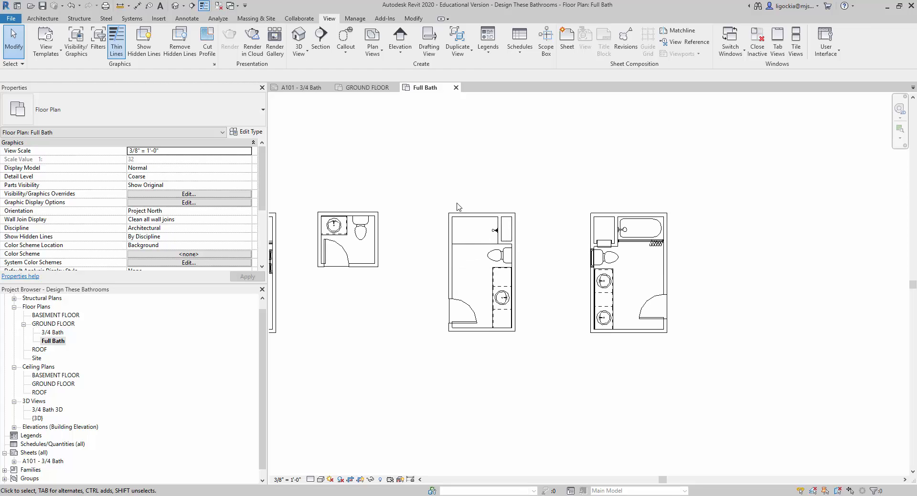
{"action": "middle_click_drag", "start_coordinate": [462, 197], "coordinate": [536, 200]}
{"action": "scroll", "coordinate": [512, 192], "scroll_direction": "down", "scroll_amount": 1}
{"action": "scroll", "coordinate": [512, 196], "scroll_direction": "down", "scroll_amount": 5}
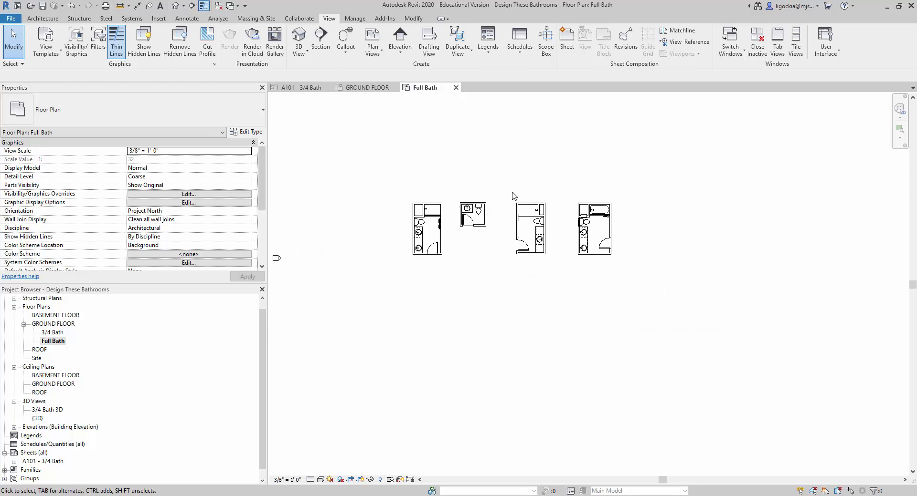
{"action": "middle_click_drag", "start_coordinate": [592, 250], "coordinate": [589, 267]}
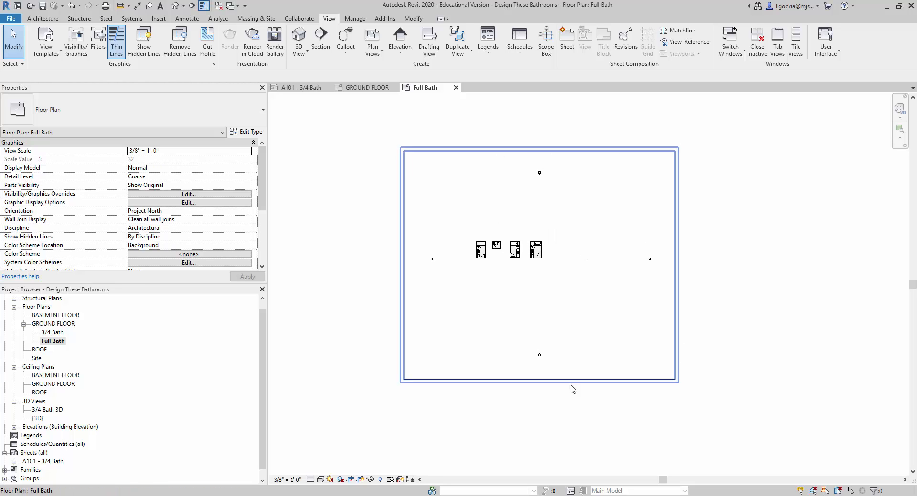
{"action": "left_click", "coordinate": [361, 480]}
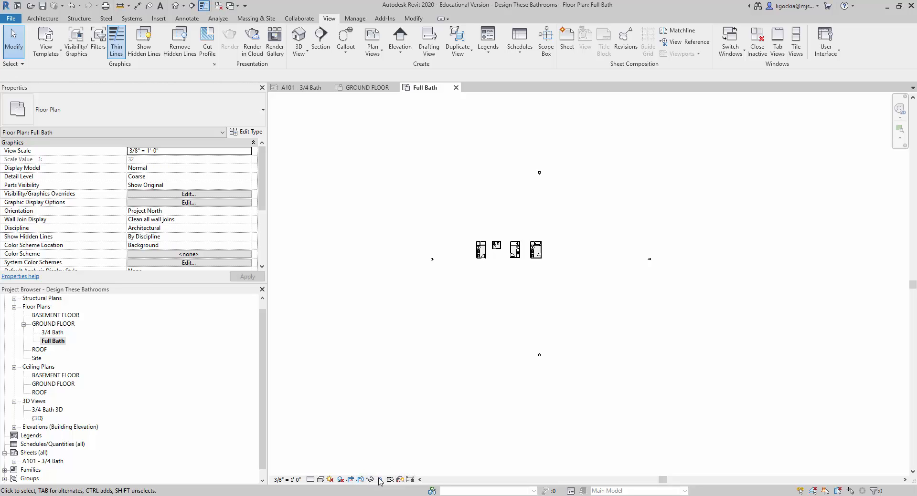
{"action": "left_click", "coordinate": [361, 481]}
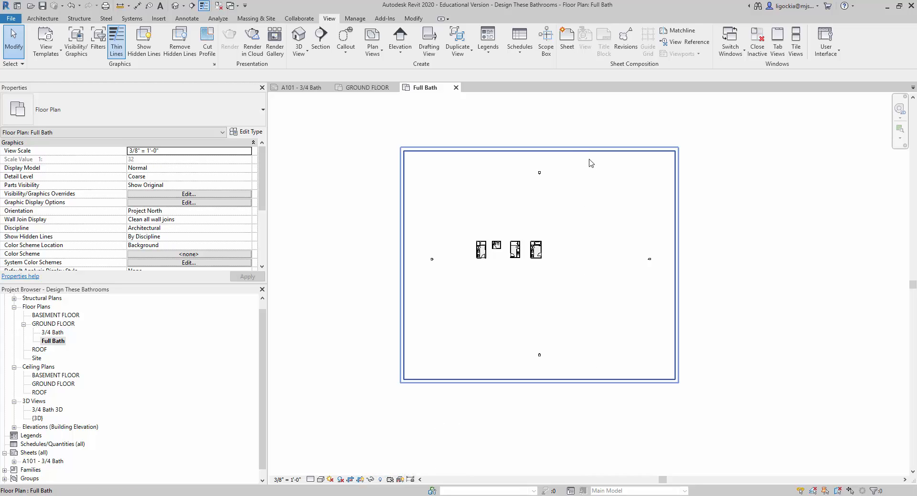
- Shrink the crop region to fit closely around the rightmost bathroom with the tub, and hide the crop region
{"action": "left_click", "coordinate": [615, 151]}
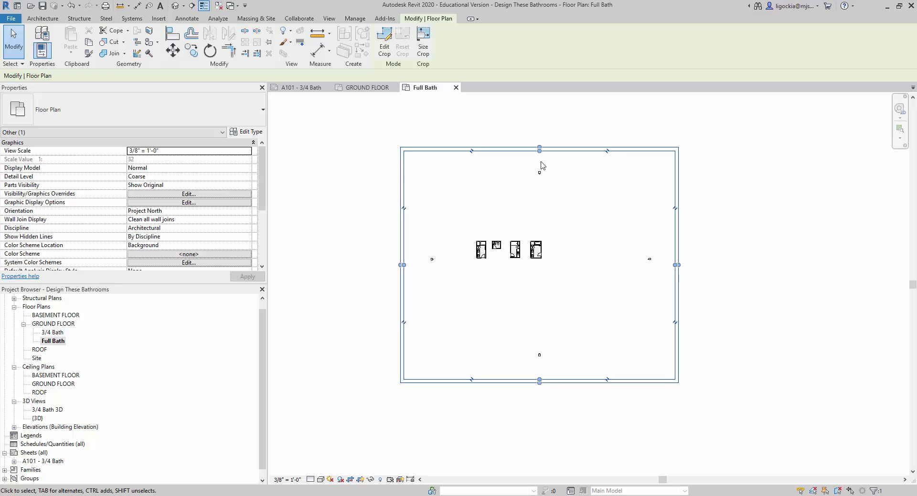
{"action": "left_click", "coordinate": [690, 208]}
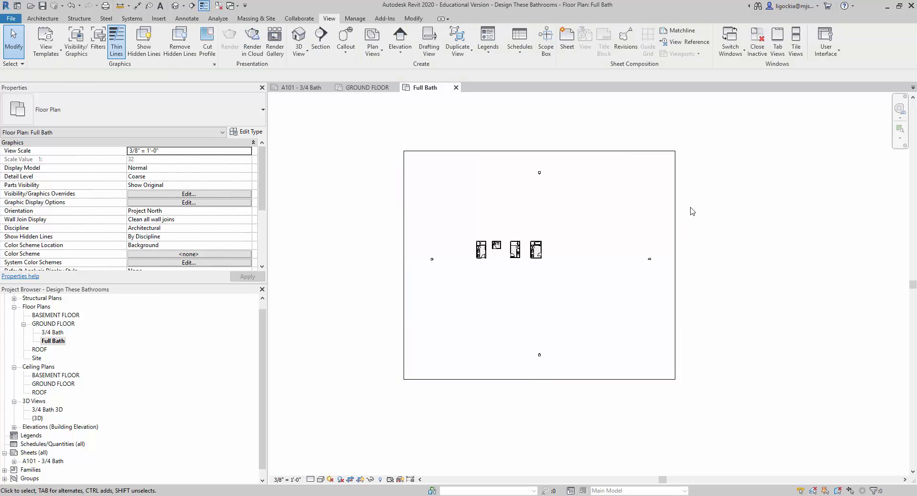
{"action": "left_click", "coordinate": [563, 152]}
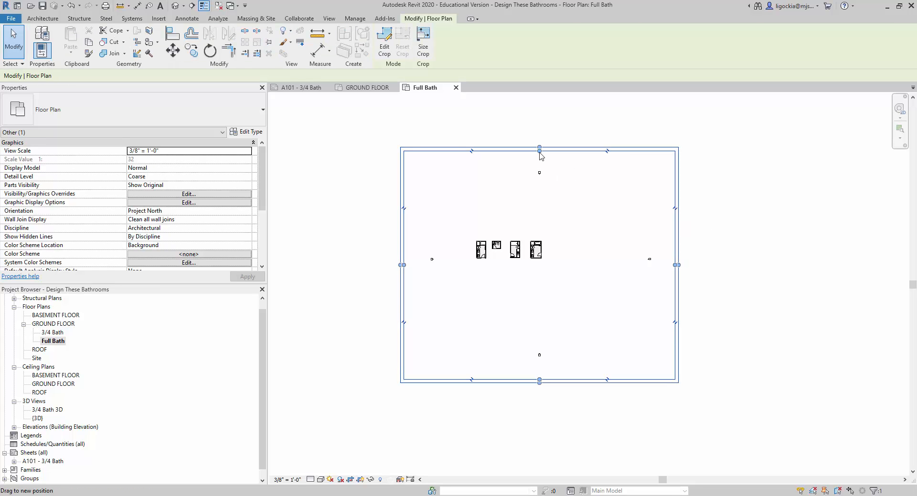
{"action": "left_click_drag", "start_coordinate": [541, 156], "coordinate": [539, 235]}
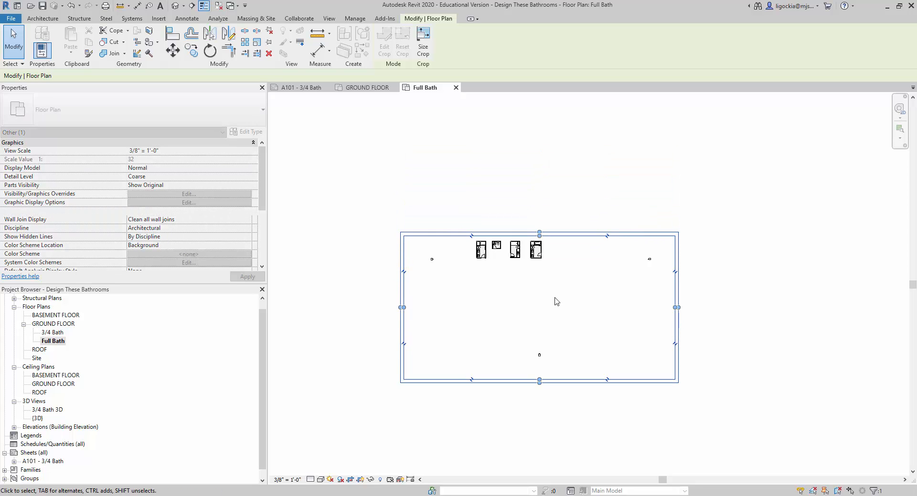
{"action": "left_click_drag", "start_coordinate": [541, 381], "coordinate": [525, 249]}
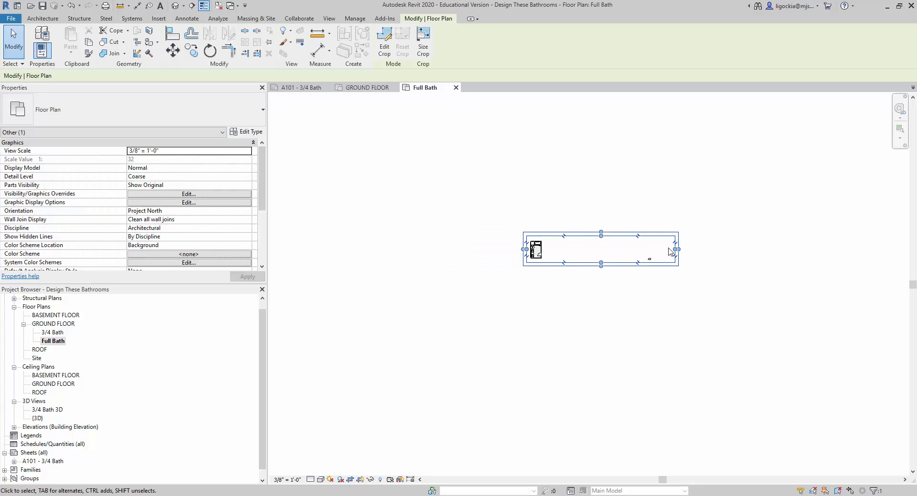
{"action": "left_click_drag", "start_coordinate": [676, 249], "coordinate": [546, 249]}
{"action": "scroll", "coordinate": [525, 241], "scroll_direction": "up", "scroll_amount": 5}
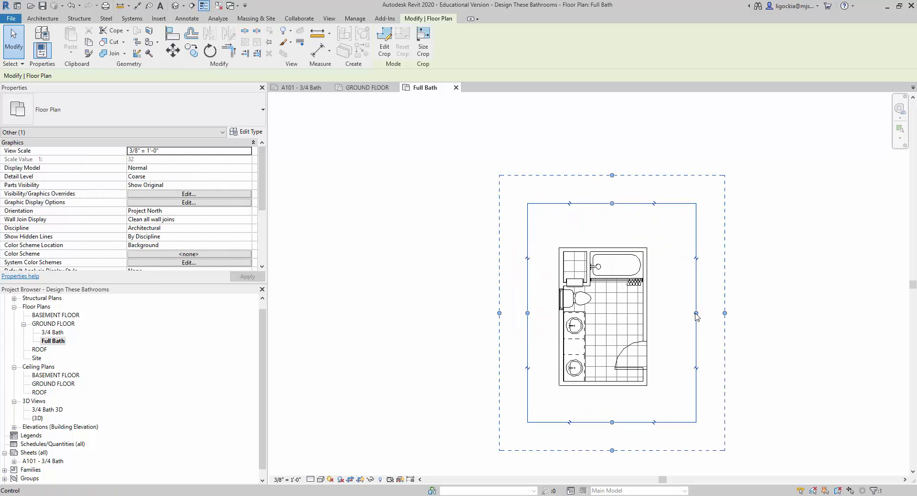
{"action": "left_click_drag", "start_coordinate": [695, 314], "coordinate": [685, 314]}
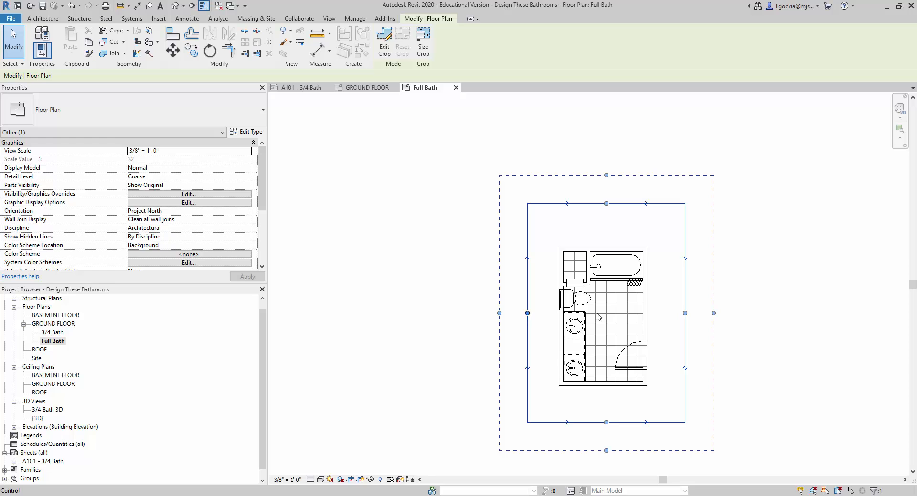
{"action": "left_click", "coordinate": [418, 296]}
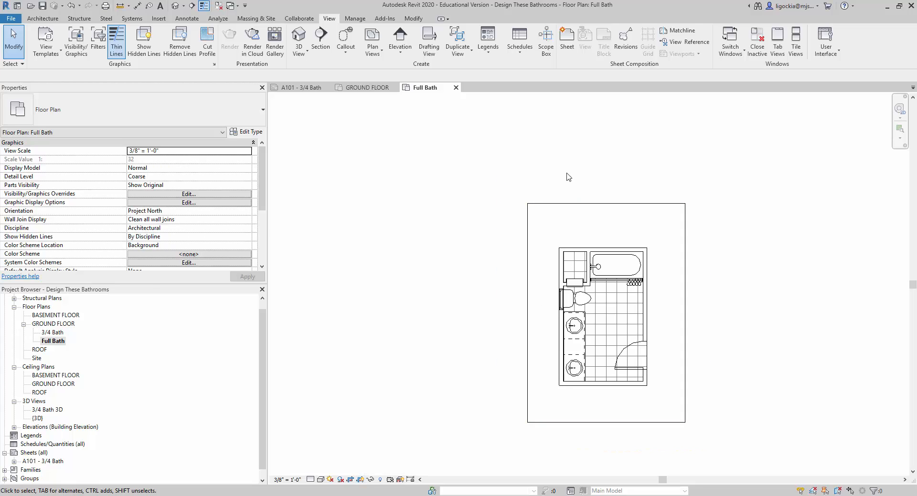
{"action": "left_click", "coordinate": [360, 480]}
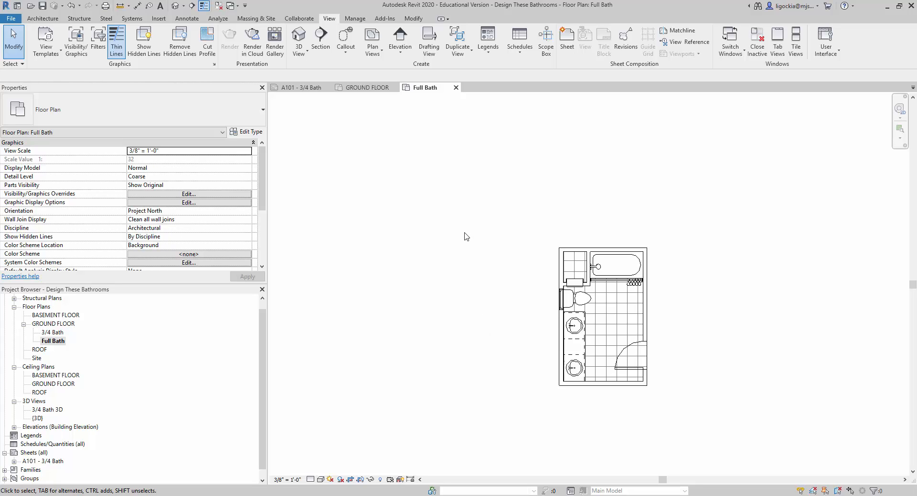
- Start a new sheet in the project and bring up its title block choices
{"action": "left_click", "coordinate": [37, 457]}
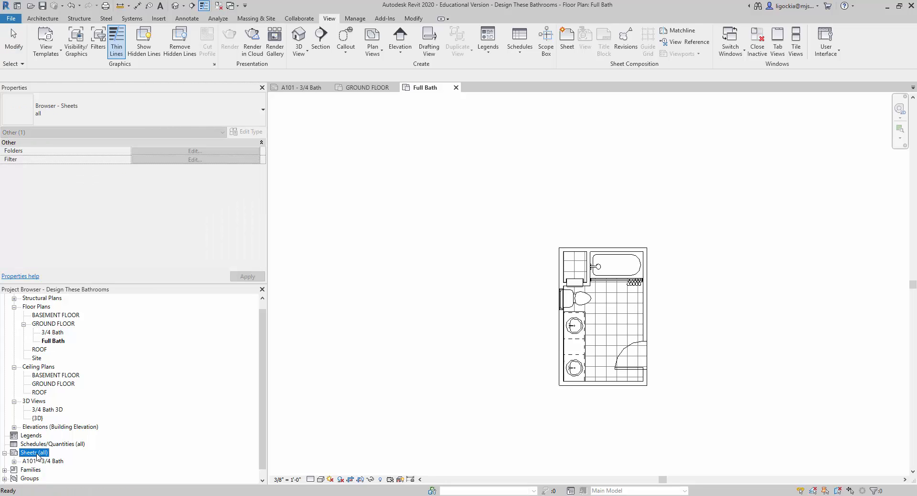
{"action": "right_click", "coordinate": [38, 457]}
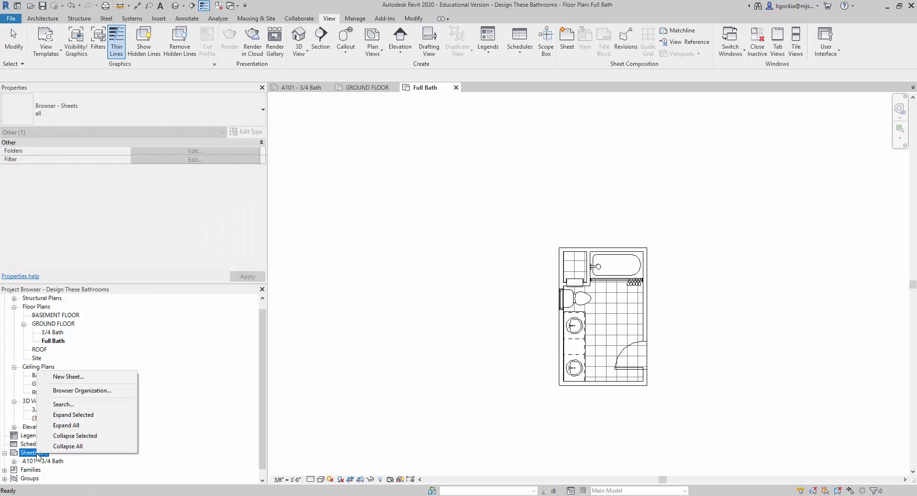
{"action": "left_click", "coordinate": [74, 378]}
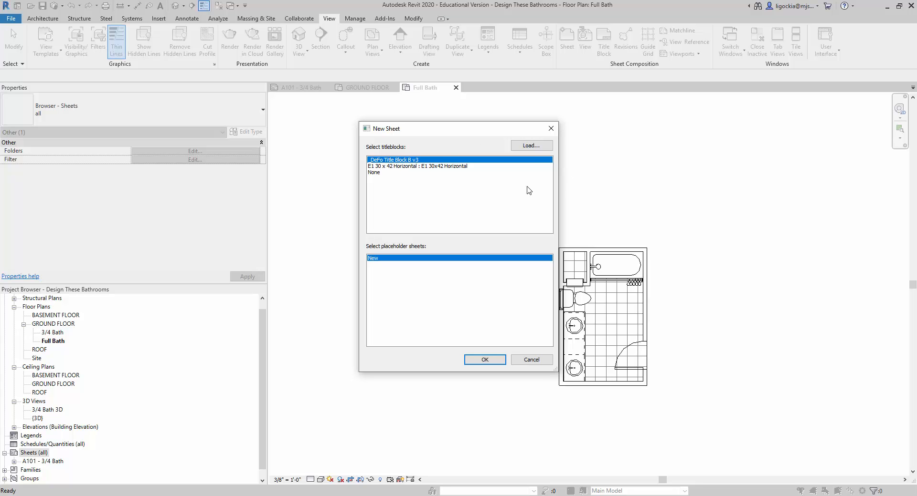
- Browse the shared student drive to the US Imperial Titleblocks folder, look over the title block families, and leave without loading one
{"action": "left_click", "coordinate": [536, 148]}
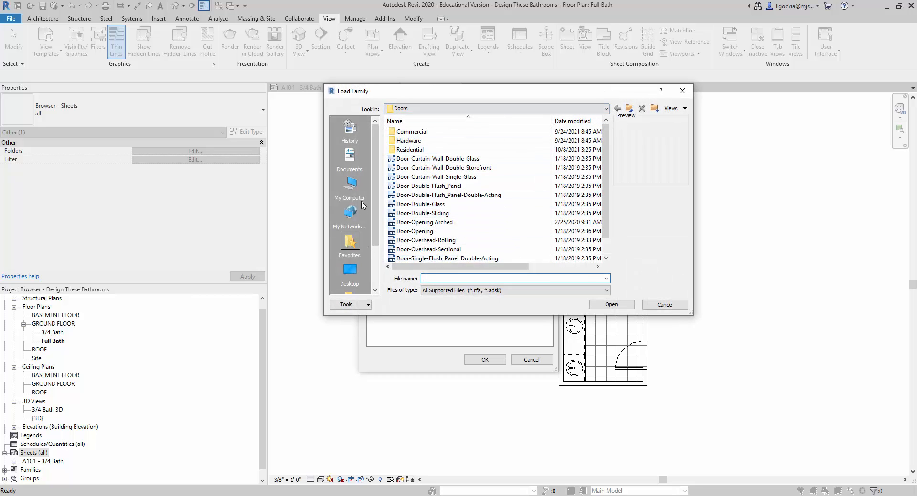
{"action": "left_click", "coordinate": [351, 186]}
{"action": "scroll", "coordinate": [464, 206], "scroll_direction": "down", "scroll_amount": 2}
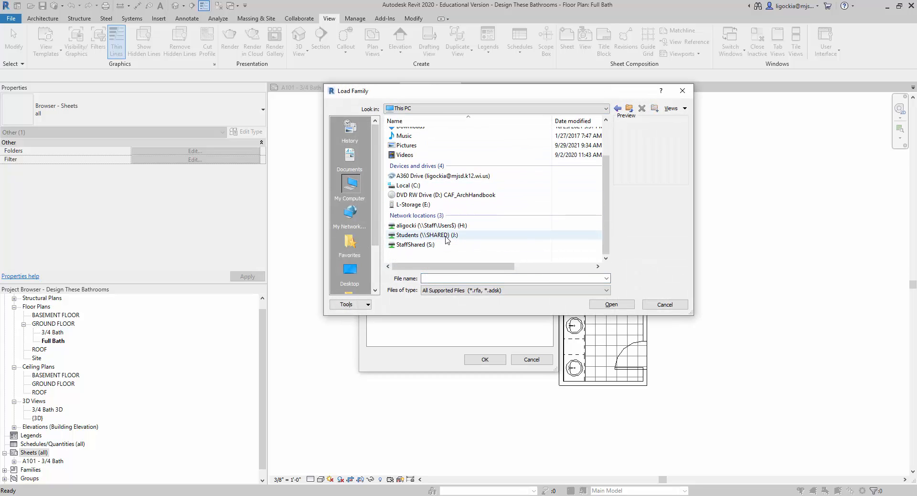
{"action": "double_click", "coordinate": [446, 238]}
{"action": "double_click", "coordinate": [416, 132]}
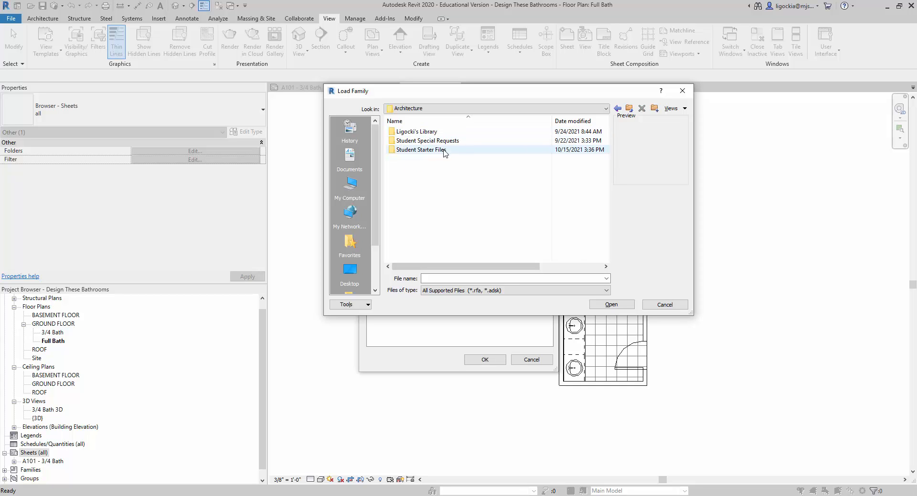
{"action": "double_click", "coordinate": [417, 132]}
{"action": "double_click", "coordinate": [413, 132]}
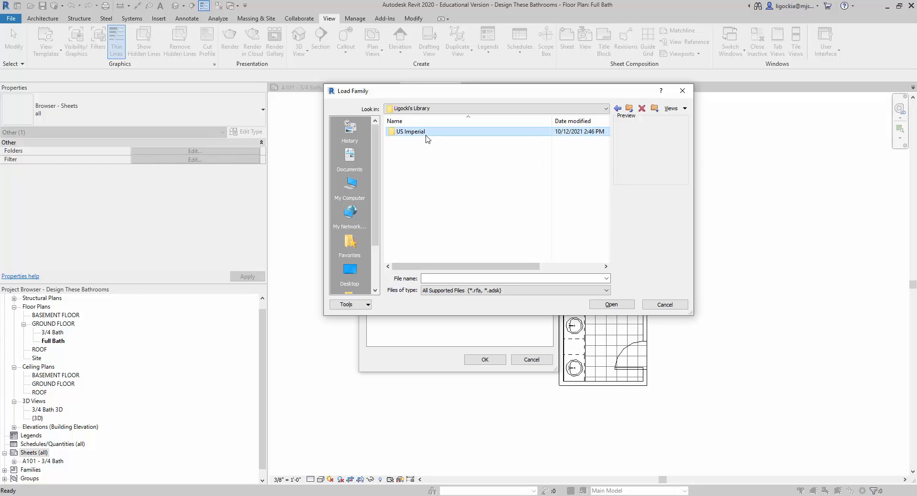
{"action": "scroll", "coordinate": [459, 201], "scroll_direction": "down", "scroll_amount": 10}
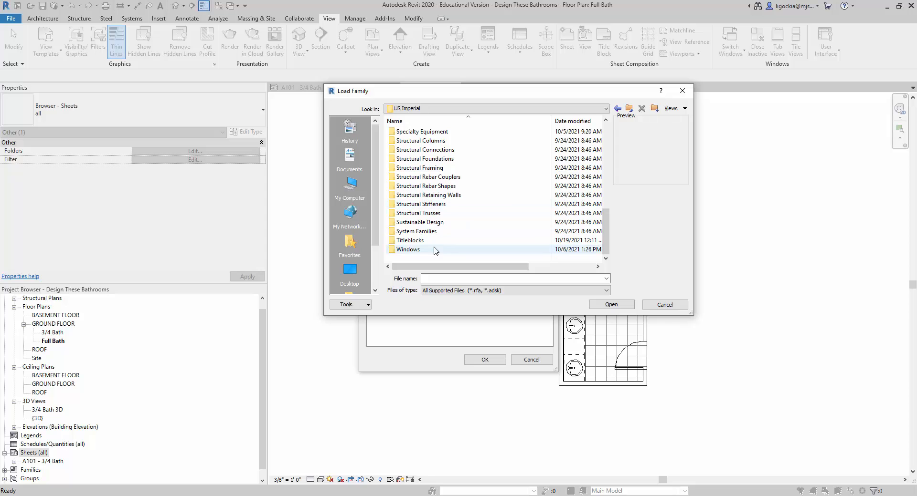
{"action": "left_click", "coordinate": [425, 241]}
{"action": "double_click", "coordinate": [427, 243]}
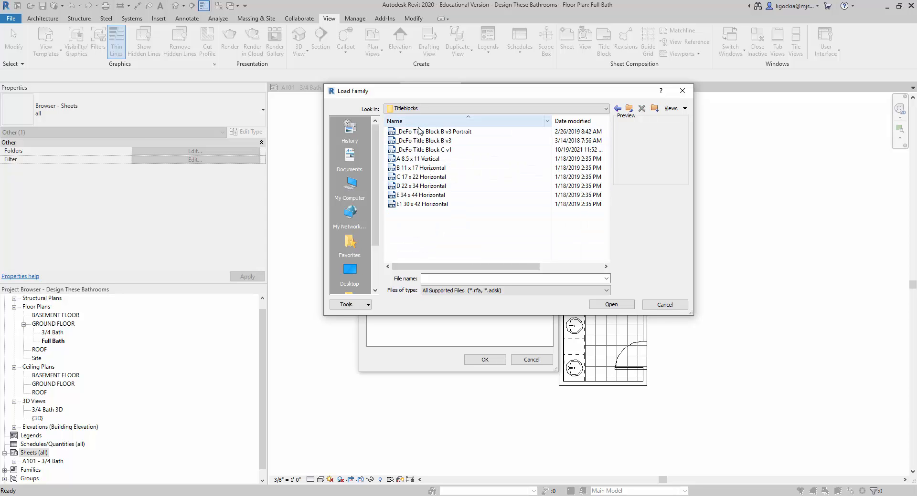
{"action": "left_click", "coordinate": [669, 305]}
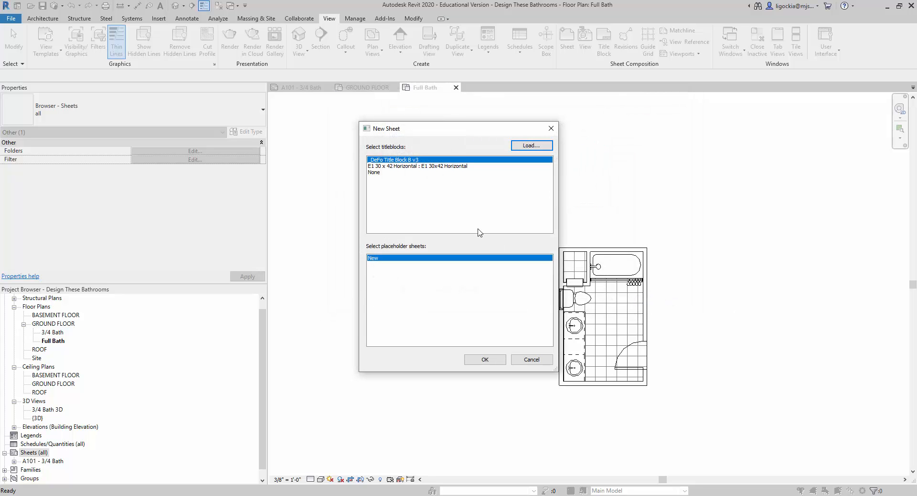
- Create the sheet with the _DeFo Title Block B v3 title block and place the Full Bath floor plan on its left half
{"action": "left_click", "coordinate": [485, 361]}
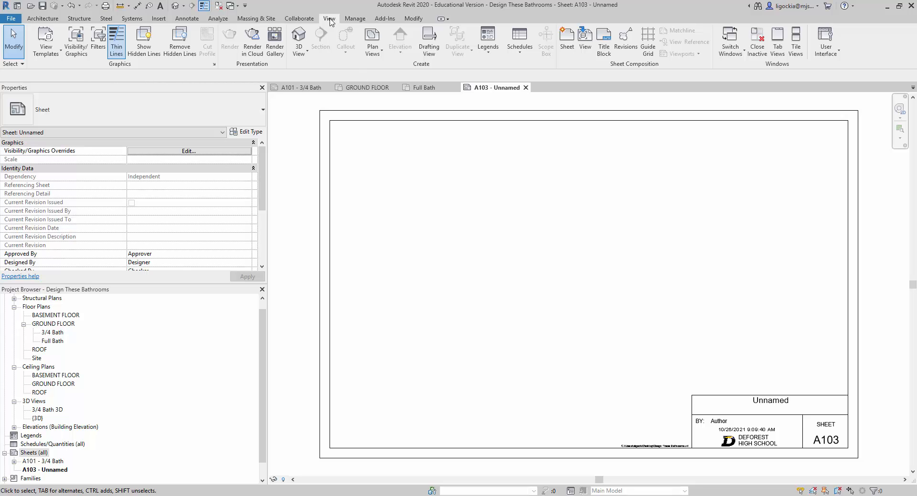
{"action": "left_click", "coordinate": [583, 38]}
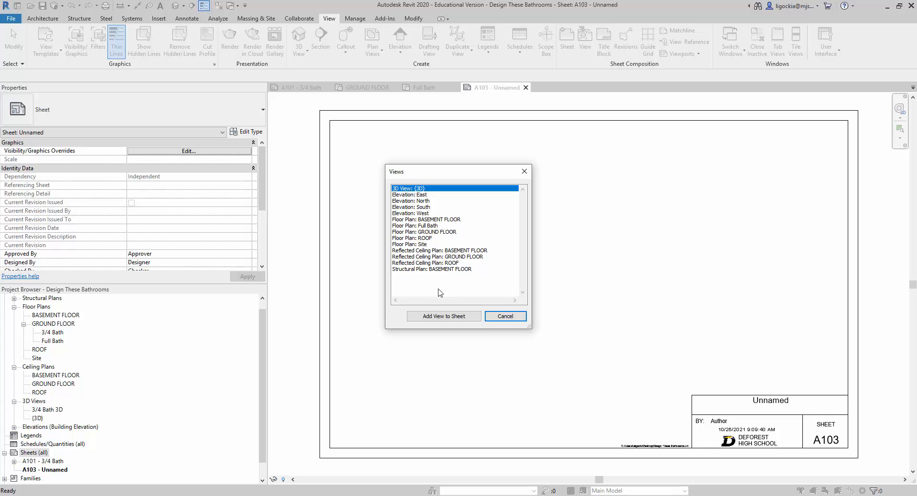
{"action": "left_click", "coordinate": [415, 226]}
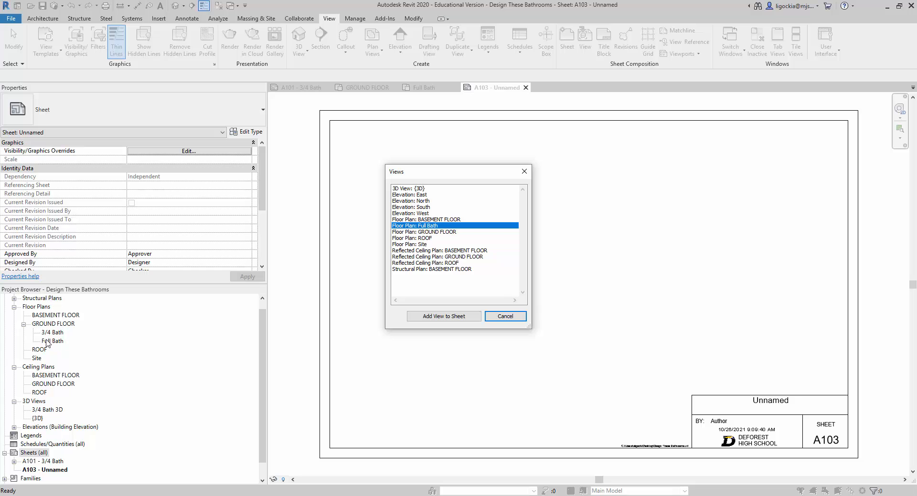
{"action": "left_click", "coordinate": [462, 318]}
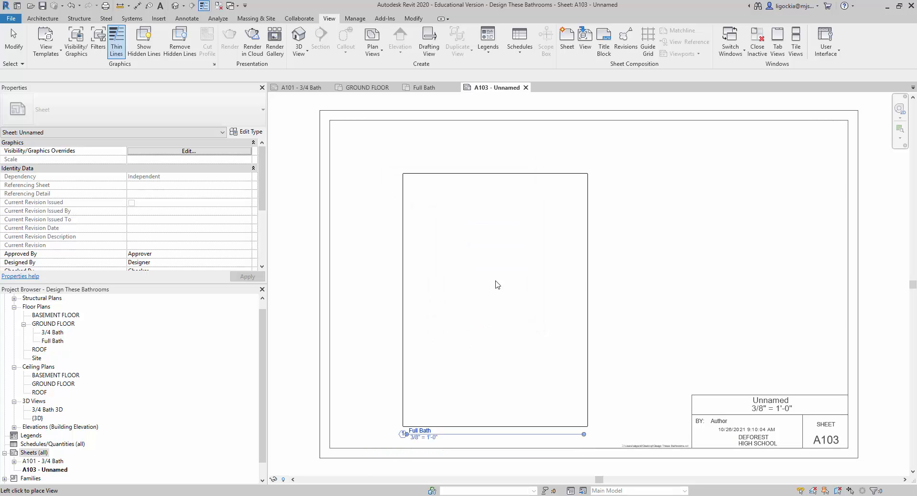
{"action": "left_click", "coordinate": [442, 265]}
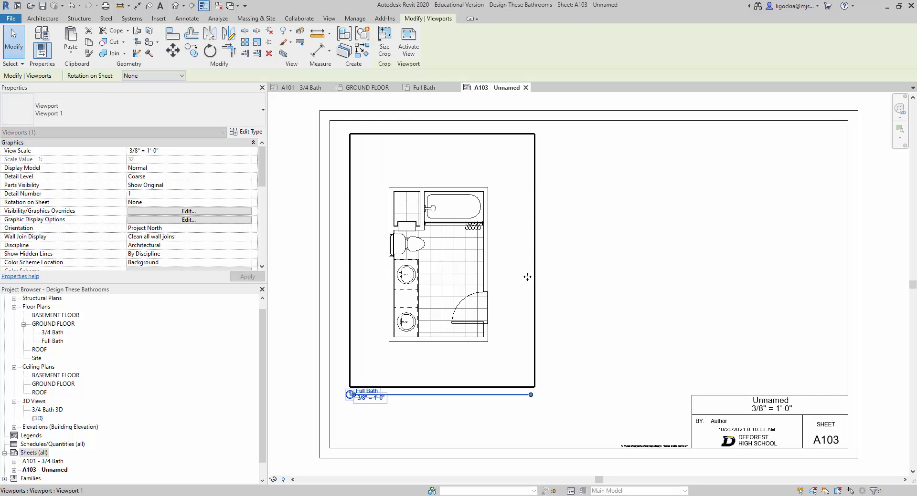
{"action": "left_click", "coordinate": [592, 297]}
{"action": "left_click", "coordinate": [483, 158]}
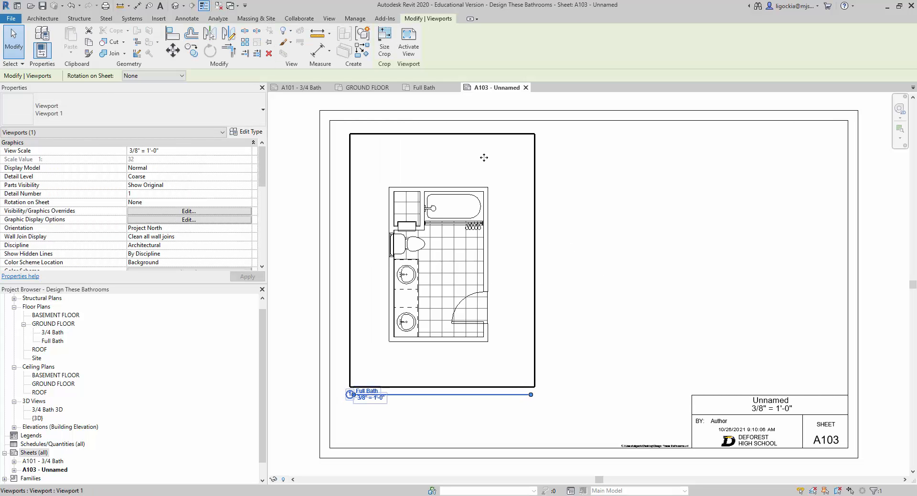
{"action": "left_click", "coordinate": [551, 372]}
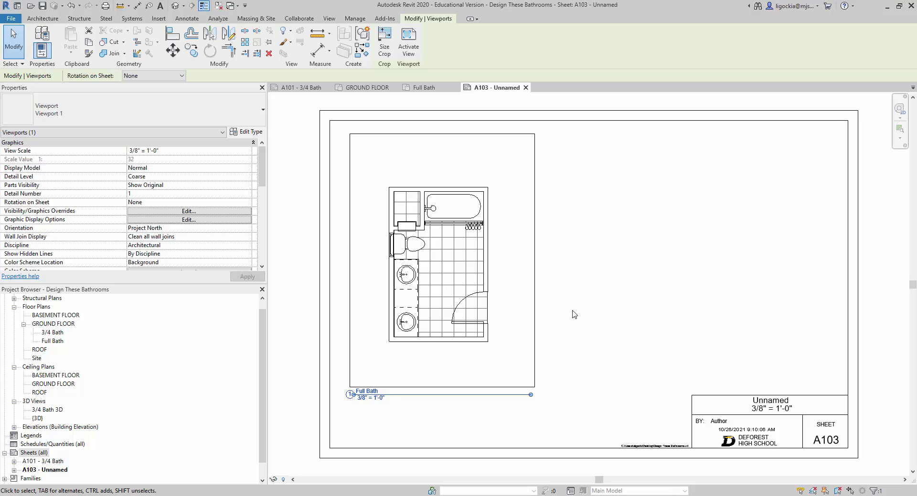
- Set the Full Bath viewport's view scale to 1/4" = 1'-0"
{"action": "left_click", "coordinate": [451, 215]}
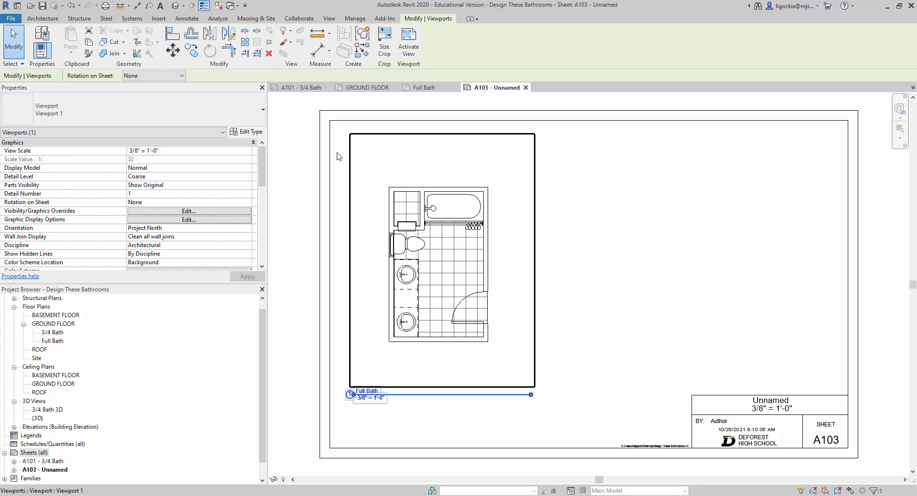
{"action": "left_click", "coordinate": [143, 151]}
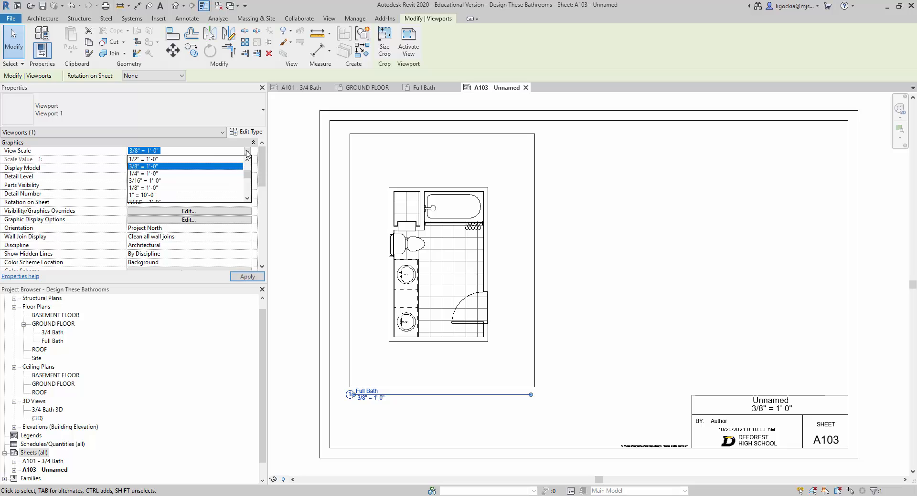
{"action": "left_click", "coordinate": [151, 174]}
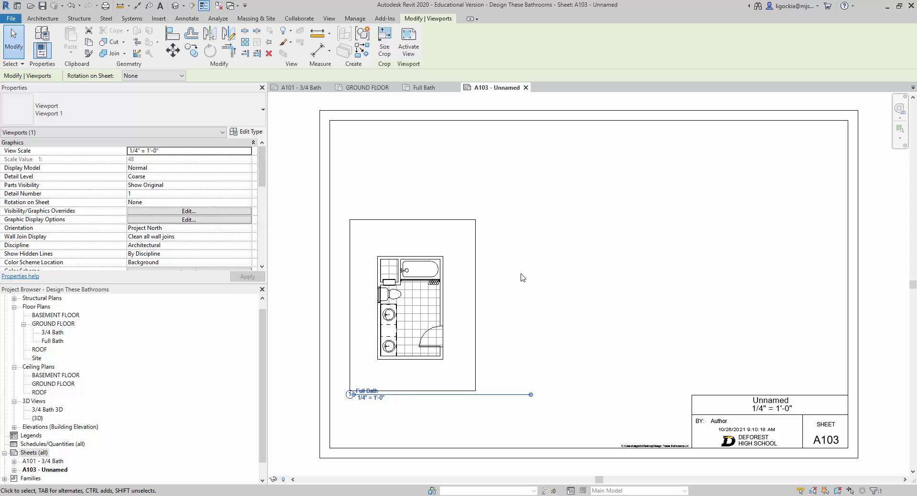
- Activate and deactivate the Full Bath view on the sheet, and move its viewport up into the sheet's upper-left corner
{"action": "double_click", "coordinate": [433, 285]}
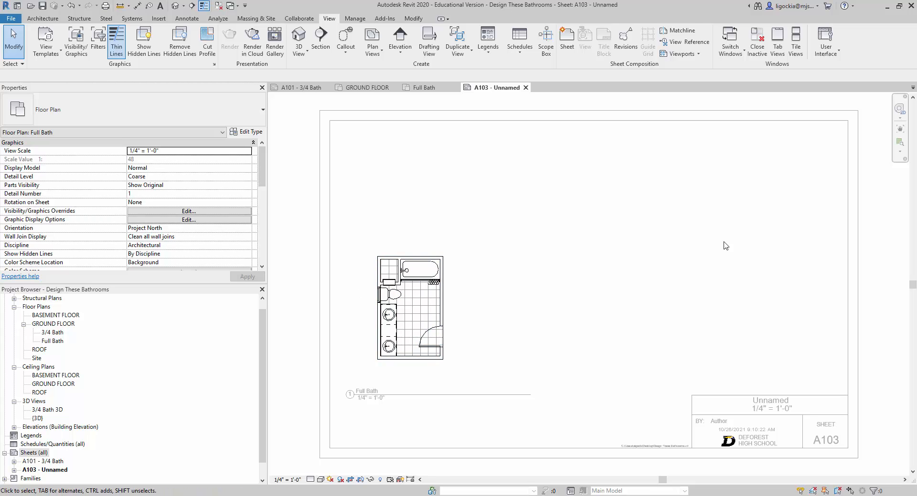
{"action": "double_click", "coordinate": [751, 194]}
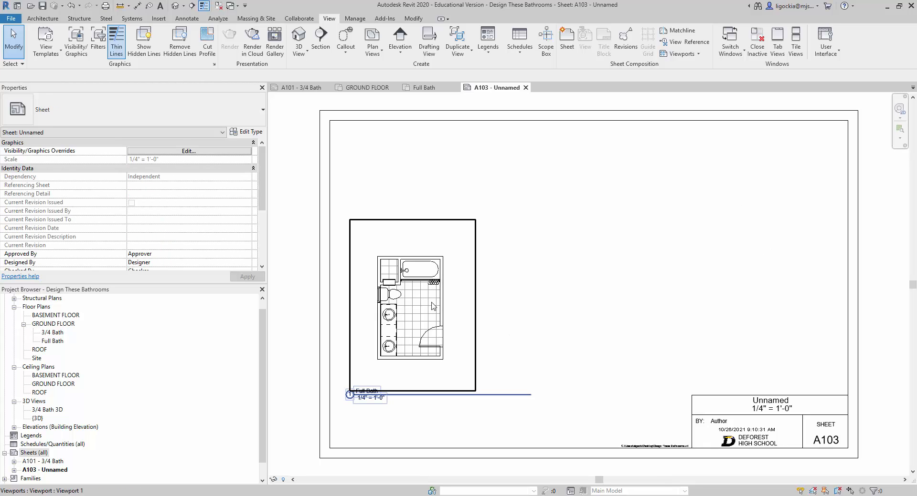
{"action": "left_click_drag", "start_coordinate": [405, 296], "coordinate": [406, 213]}
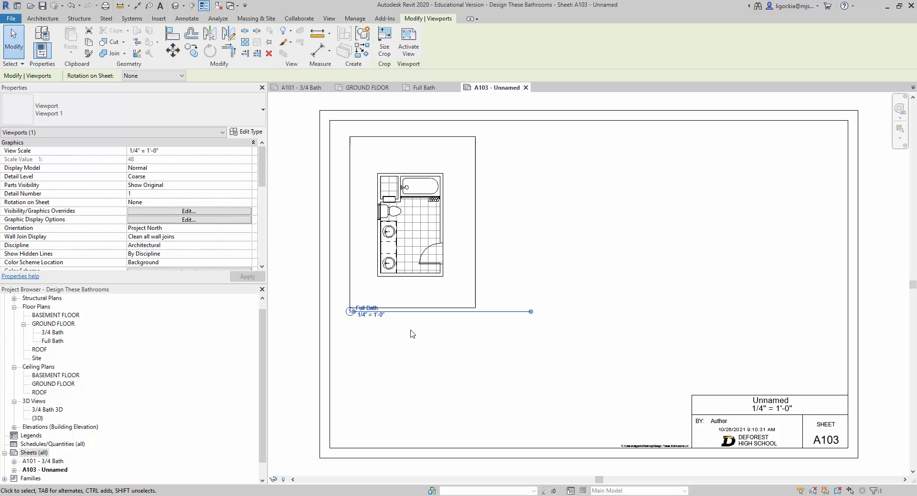
- Shorten the Full Bath title line so it ends at the right edge of the viewport
{"action": "scroll", "coordinate": [411, 333], "scroll_direction": "up", "scroll_amount": 2}
{"action": "scroll", "coordinate": [415, 351], "scroll_direction": "down", "scroll_amount": 1}
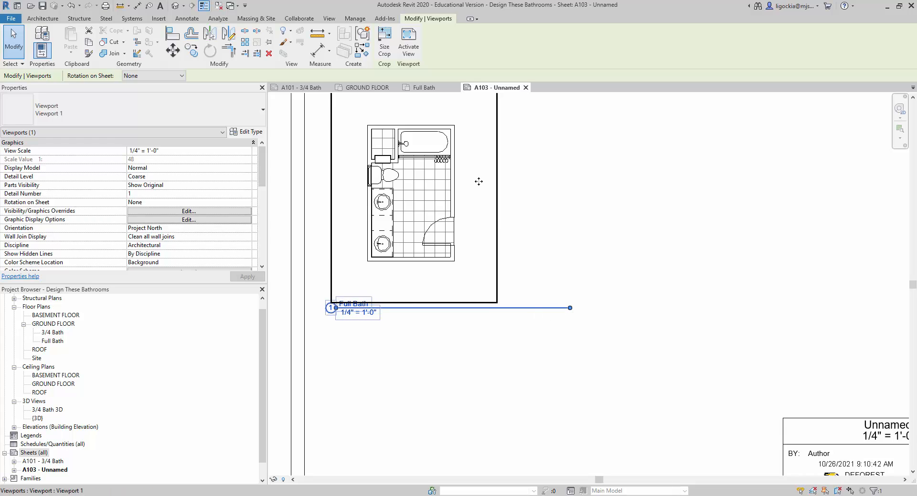
{"action": "left_click_drag", "start_coordinate": [570, 308], "coordinate": [497, 310]}
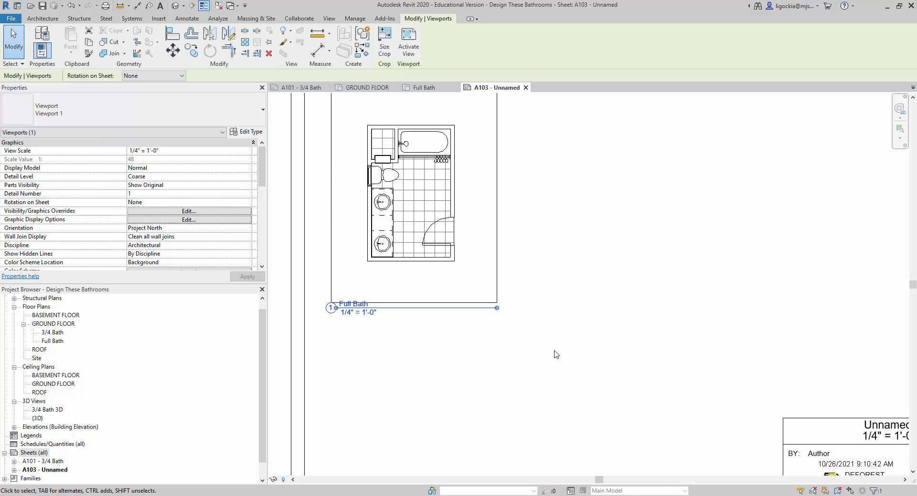
{"action": "left_click", "coordinate": [670, 240]}
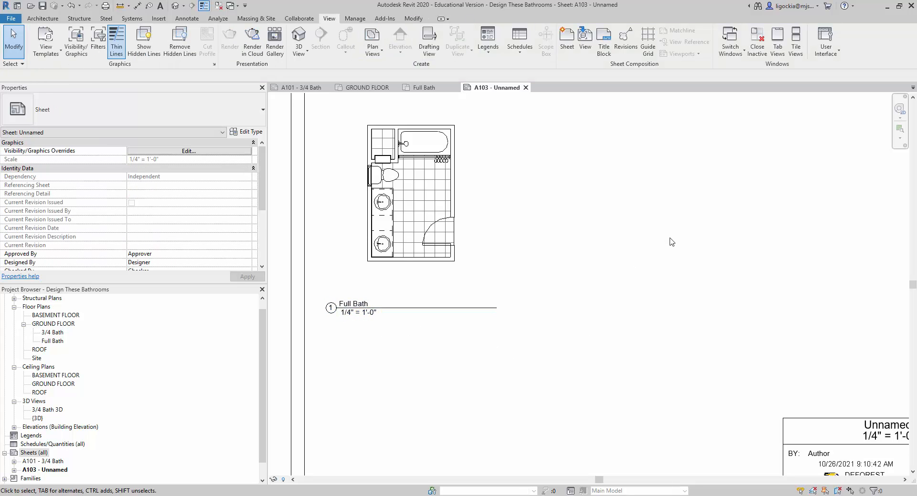
- Move the Full Bath view title up so it sits just beneath the bathroom plan
{"action": "left_click", "coordinate": [359, 310]}
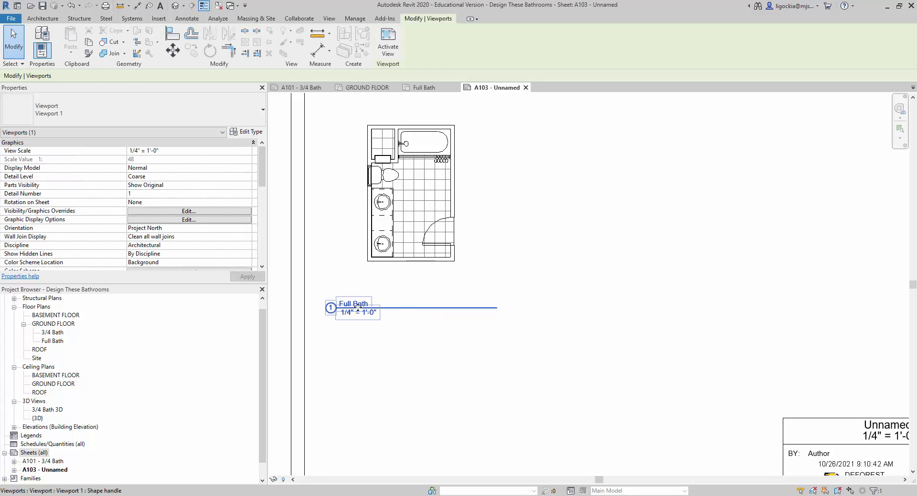
{"action": "left_click_drag", "start_coordinate": [358, 308], "coordinate": [361, 278]}
{"action": "left_click", "coordinate": [577, 293]}
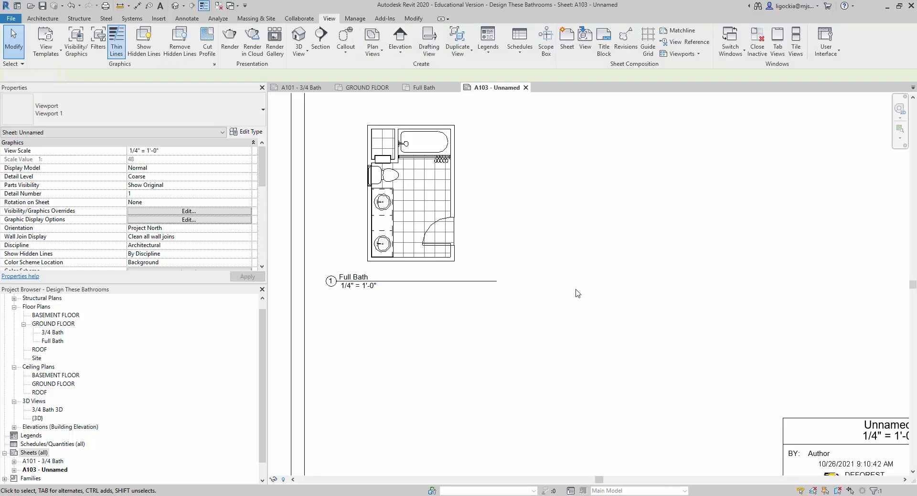
- Try moving the Full Bath view title farther below the plan, and undo the move
{"action": "scroll", "coordinate": [612, 285], "scroll_direction": "down", "scroll_amount": 3}
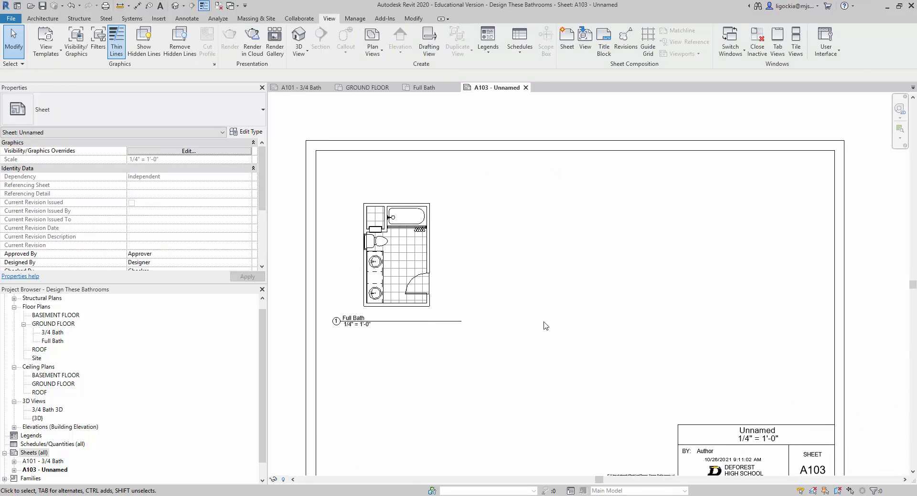
{"action": "left_click", "coordinate": [459, 322]}
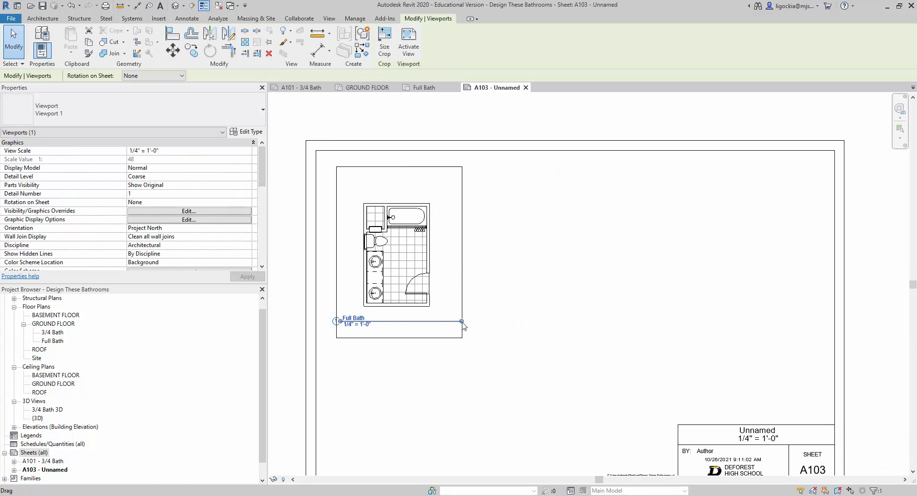
{"action": "mouse_move", "coordinate": [462, 322]}
{"action": "left_mouse_down"}
{"action": "mouse_move", "coordinate": [522, 322]}
{"action": "mouse_move", "coordinate": [462, 319]}
{"action": "left_mouse_up"}
{"action": "key", "text": "Escape"}
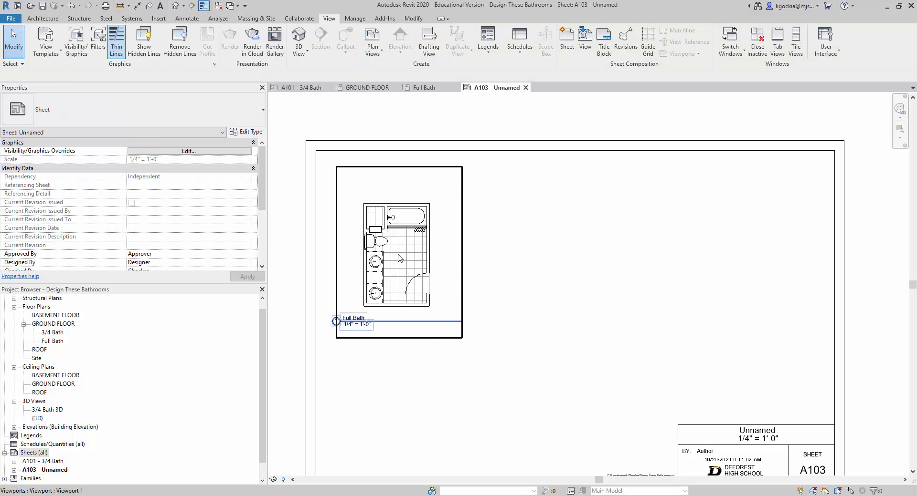
{"action": "left_click", "coordinate": [352, 339]}
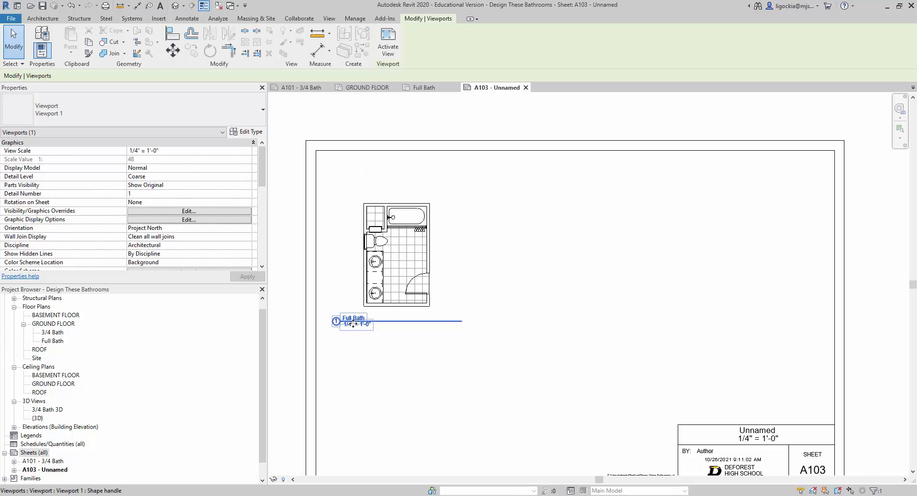
{"action": "left_click_drag", "start_coordinate": [353, 324], "coordinate": [354, 365]}
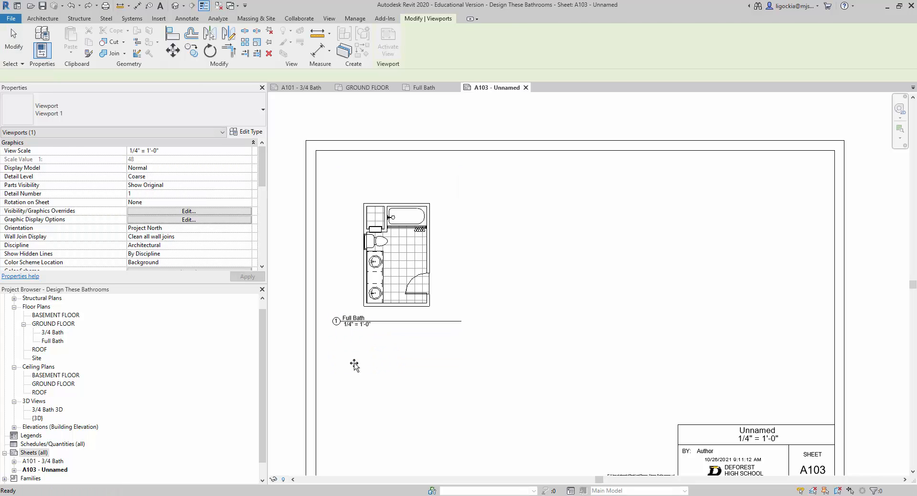
{"action": "key", "text": "Escape"}
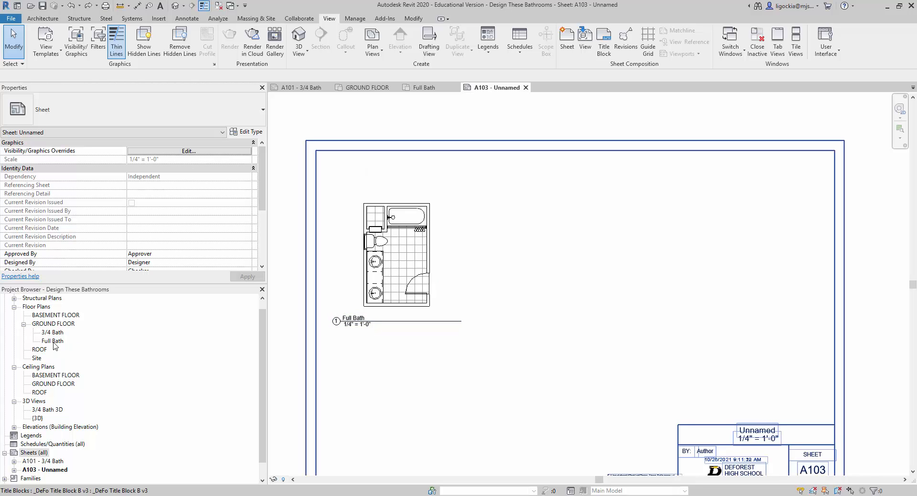
- Open the GROUND FLOOR plan view
{"action": "double_click", "coordinate": [61, 324]}
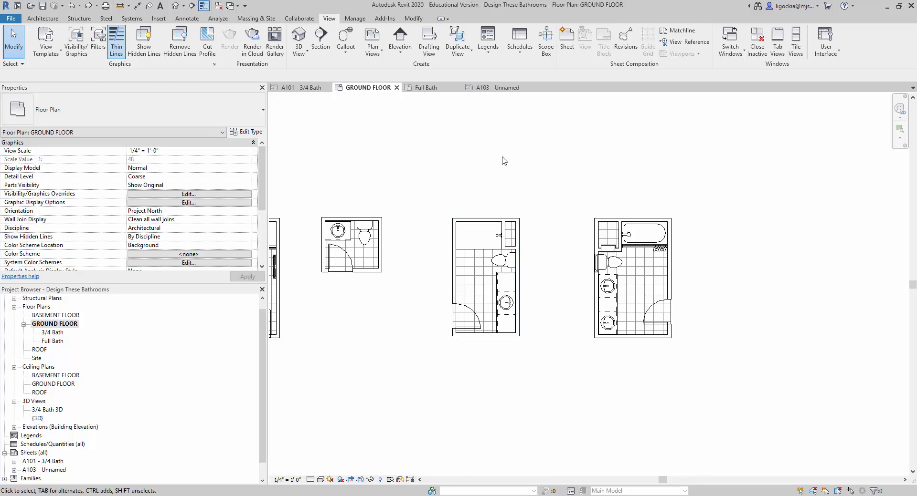
- Place a camera just inside the full bath's doorway, aimed diagonally across the room toward the wall corner beside the toilet and tub
{"action": "left_click", "coordinate": [309, 52]}
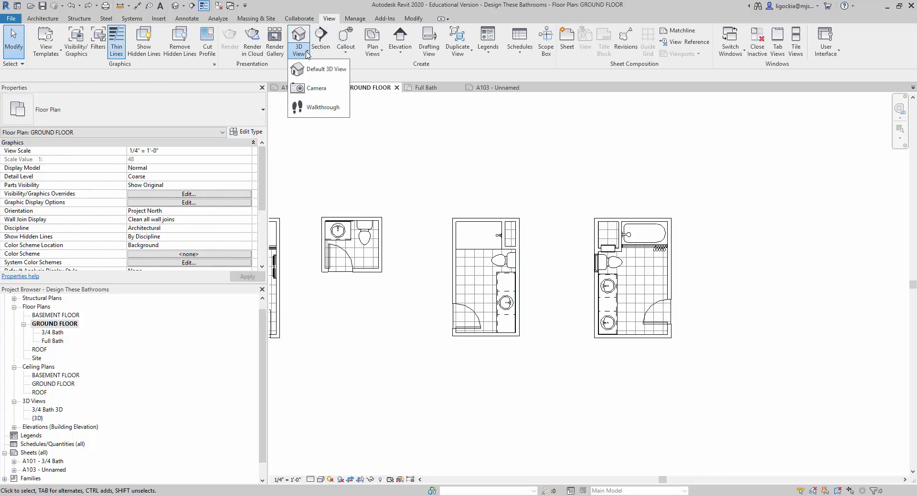
{"action": "left_click", "coordinate": [315, 89]}
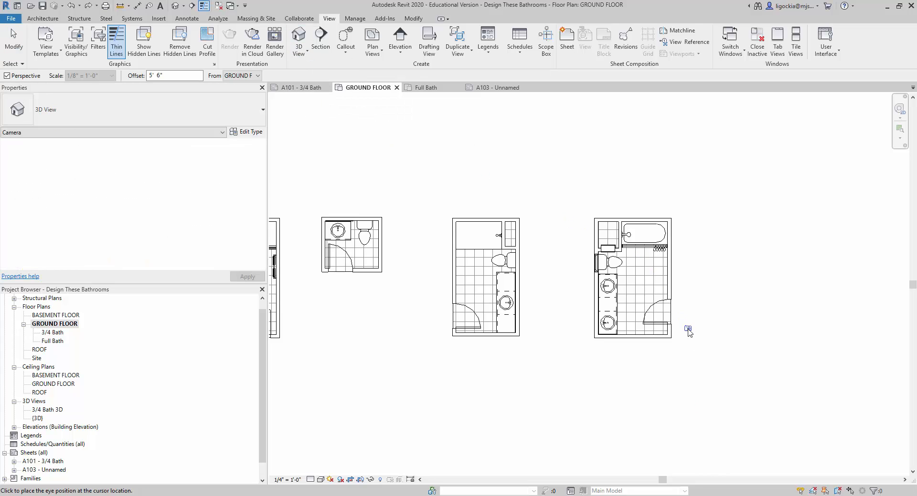
{"action": "scroll", "coordinate": [671, 319], "scroll_direction": "up", "scroll_amount": 2}
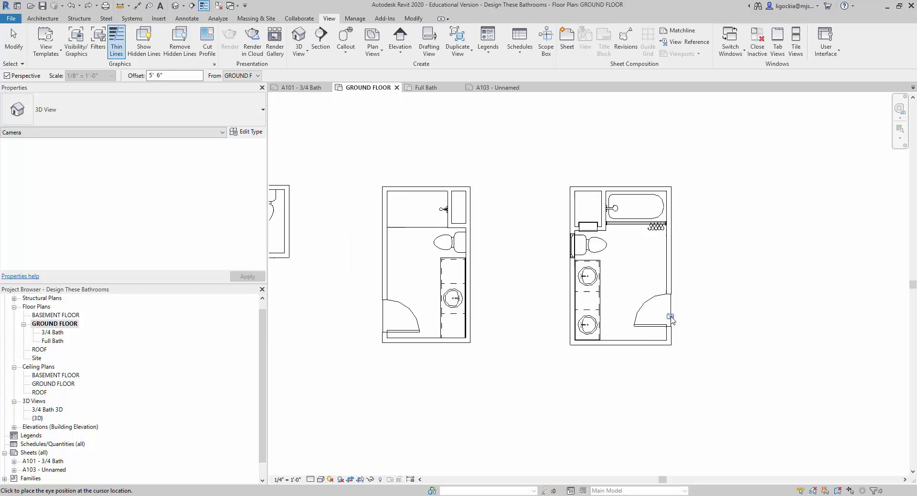
{"action": "scroll", "coordinate": [671, 319], "scroll_direction": "up", "scroll_amount": 3}
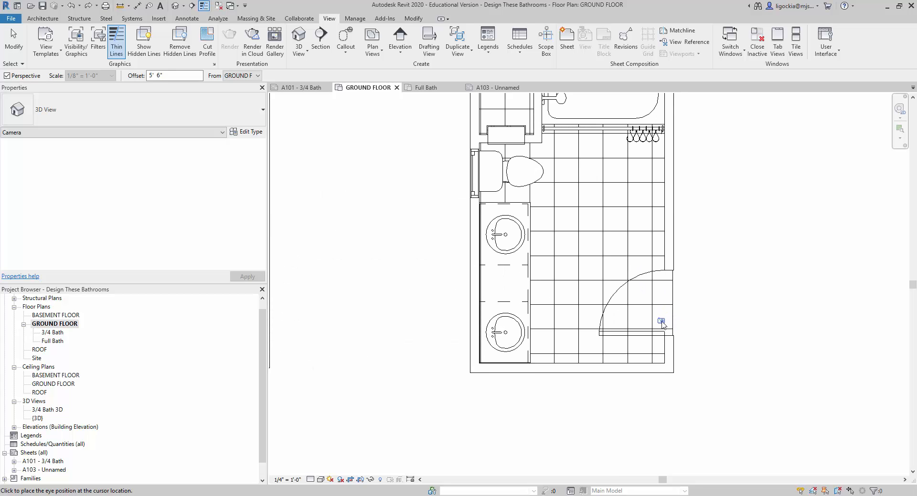
{"action": "scroll", "coordinate": [662, 325], "scroll_direction": "down", "scroll_amount": 1}
{"action": "scroll", "coordinate": [720, 322], "scroll_direction": "up", "scroll_amount": 1}
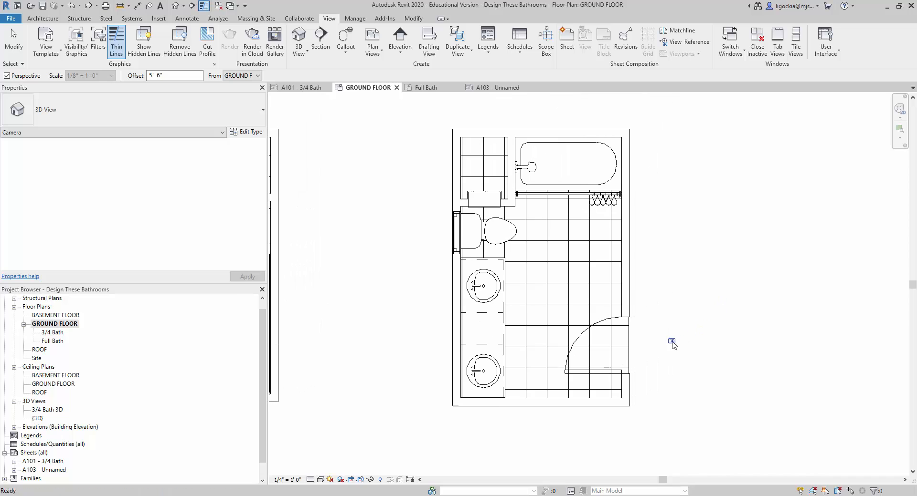
{"action": "left_click", "coordinate": [617, 362]}
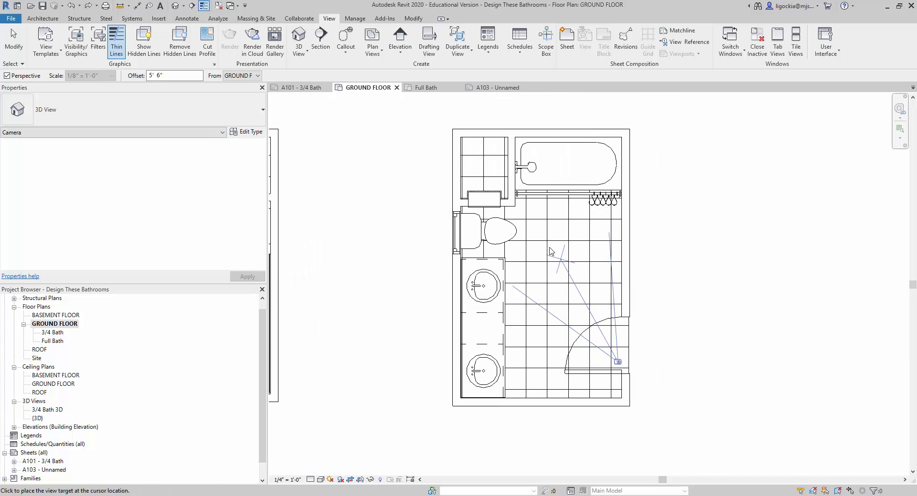
{"action": "left_click", "coordinate": [511, 205]}
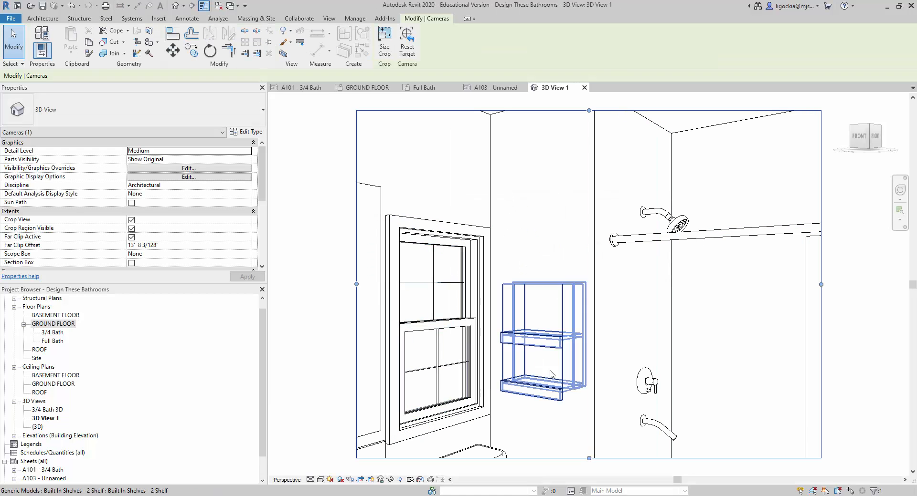
{"action": "scroll", "coordinate": [581, 333], "scroll_direction": "down", "scroll_amount": 3}
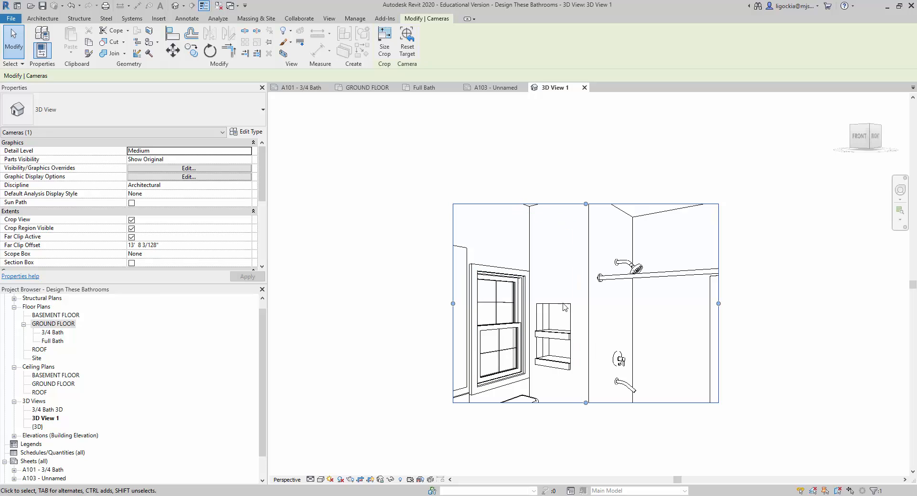
- Rename the new camera view as Full Bath 3D and set its visual style to Shaded
{"action": "right_click", "coordinate": [46, 420]}
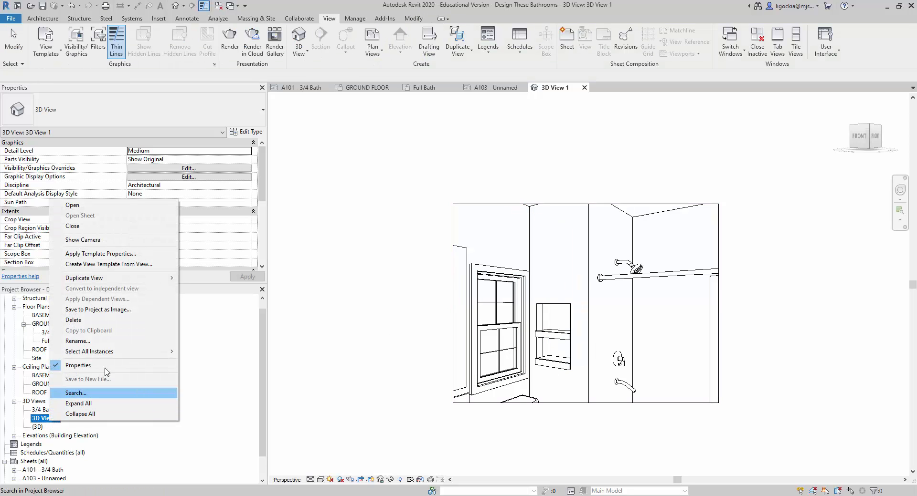
{"action": "left_click", "coordinate": [104, 342]}
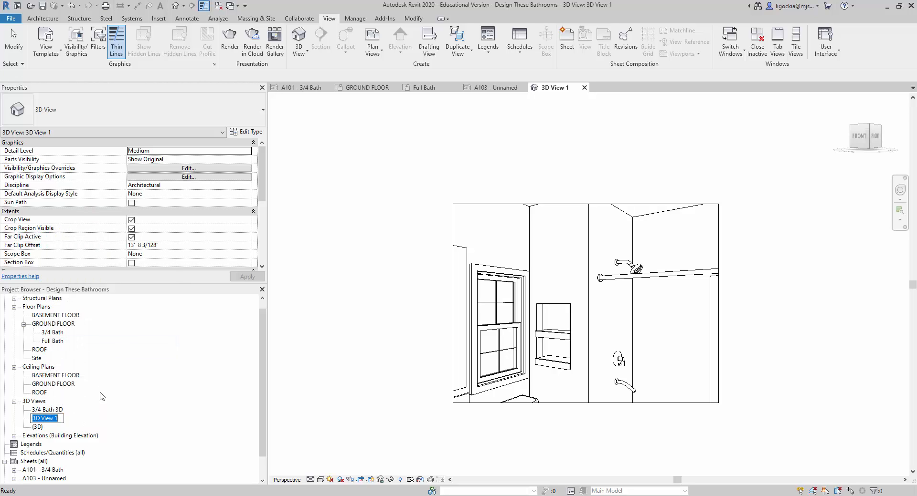
{"action": "type", "text": "Full Bath 3D"}
{"action": "key", "text": "Return"}
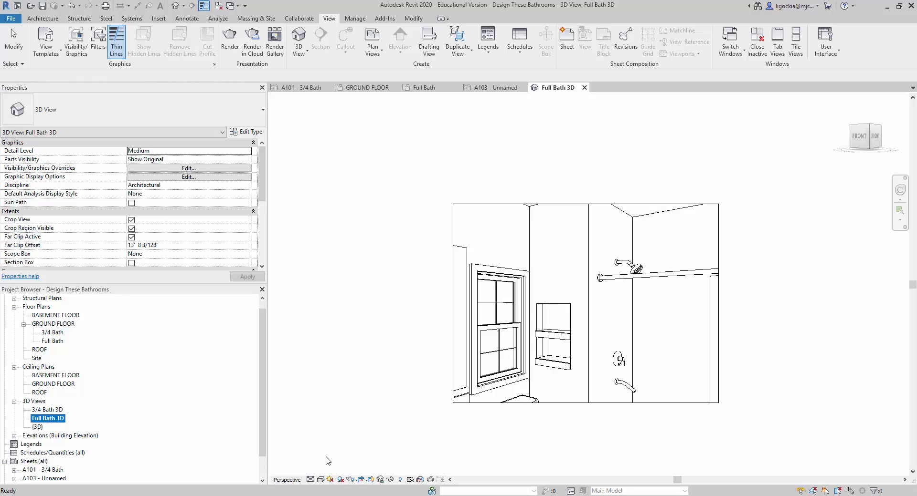
{"action": "left_click", "coordinate": [321, 480]}
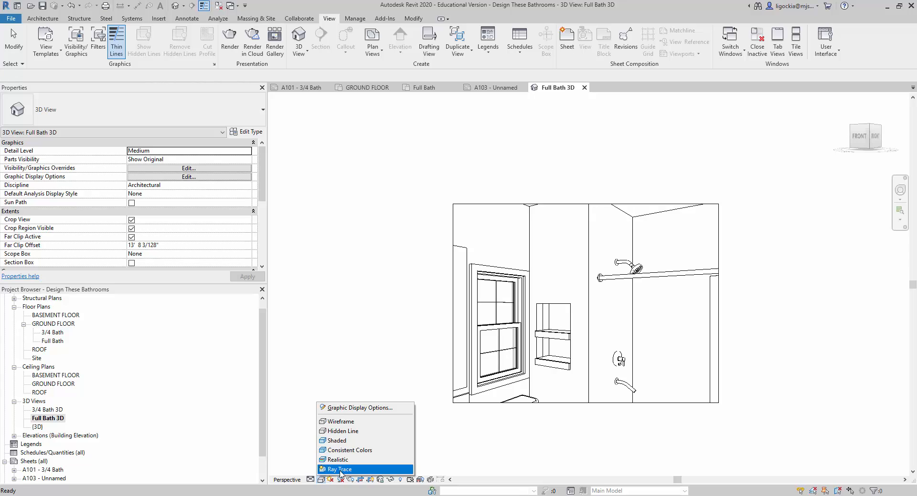
{"action": "left_click", "coordinate": [345, 442]}
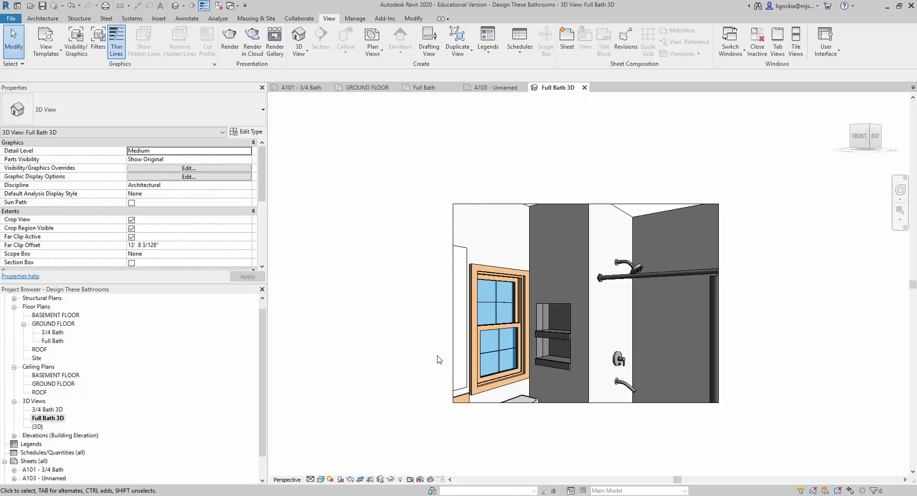
- Expand the Full Bath 3D crop region to both sides and downward to take in the vanity, toilet, tub and tiled floor
{"action": "left_click", "coordinate": [461, 204]}
{"action": "scroll", "coordinate": [543, 254], "scroll_direction": "down", "scroll_amount": 2}
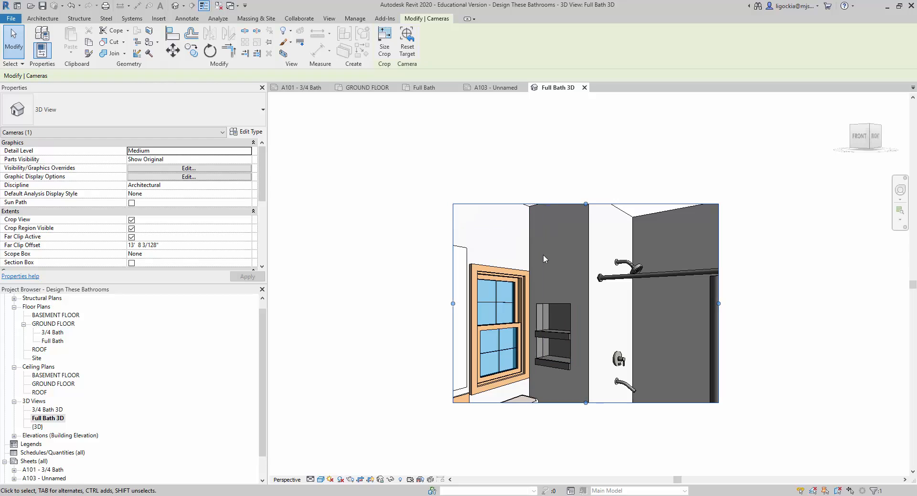
{"action": "scroll", "coordinate": [543, 254], "scroll_direction": "down", "scroll_amount": 2}
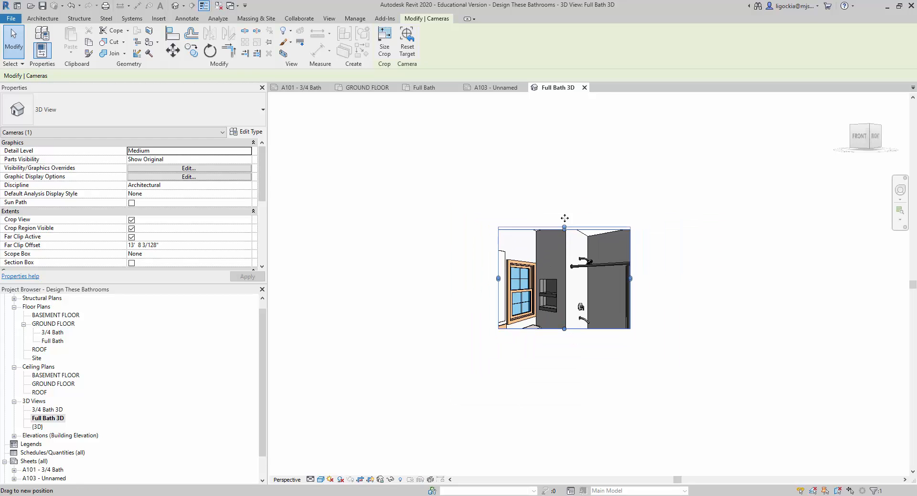
{"action": "left_click_drag", "start_coordinate": [631, 272], "coordinate": [689, 272]}
{"action": "left_click_drag", "start_coordinate": [498, 272], "coordinate": [386, 272]}
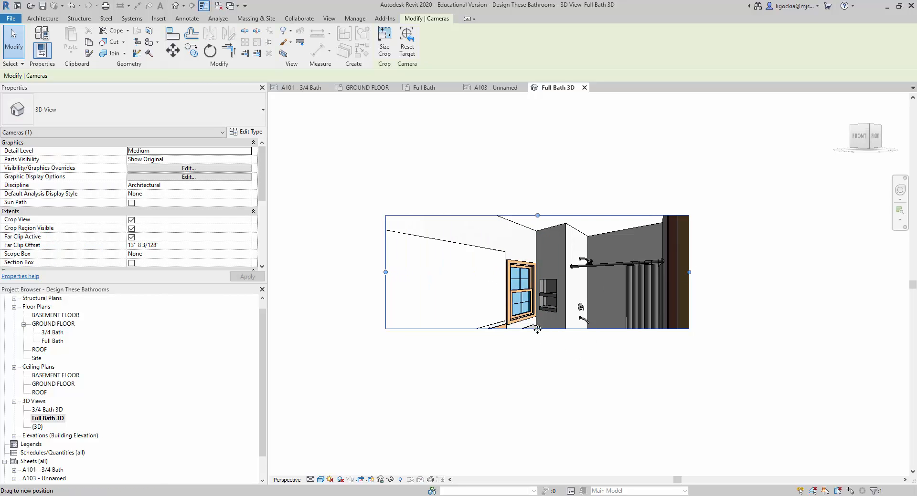
{"action": "left_click_drag", "start_coordinate": [537, 329], "coordinate": [536, 434]}
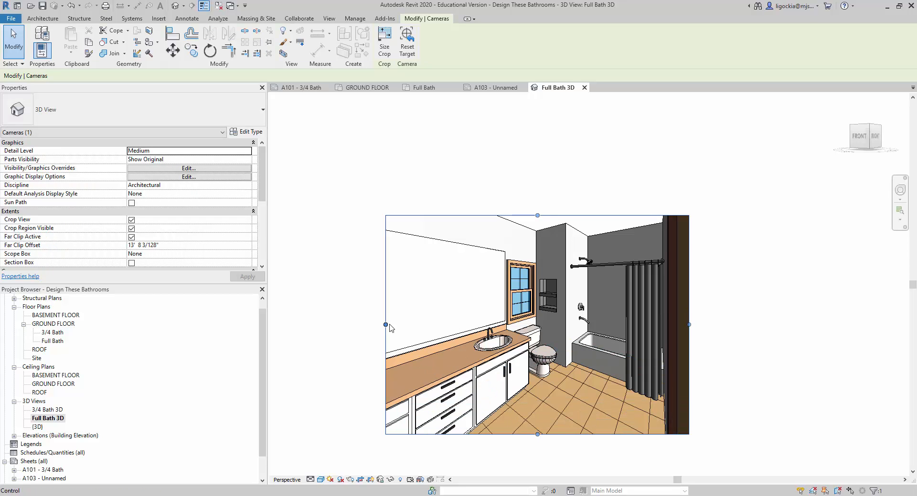
{"action": "left_click_drag", "start_coordinate": [385, 327], "coordinate": [328, 325]}
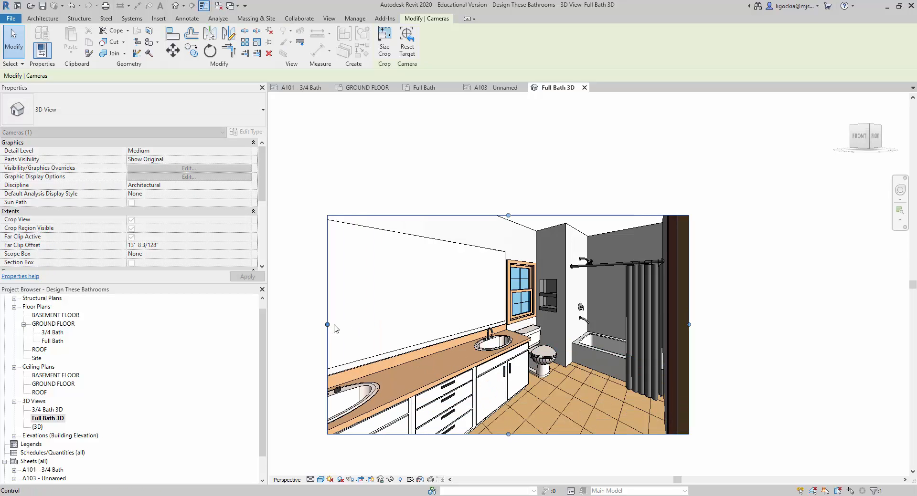
- Extend the crop region farther left and down around the near sink and cabinets, and trim its right and top edges slightly
{"action": "middle_click_drag", "start_coordinate": [461, 321], "coordinate": [563, 255]}
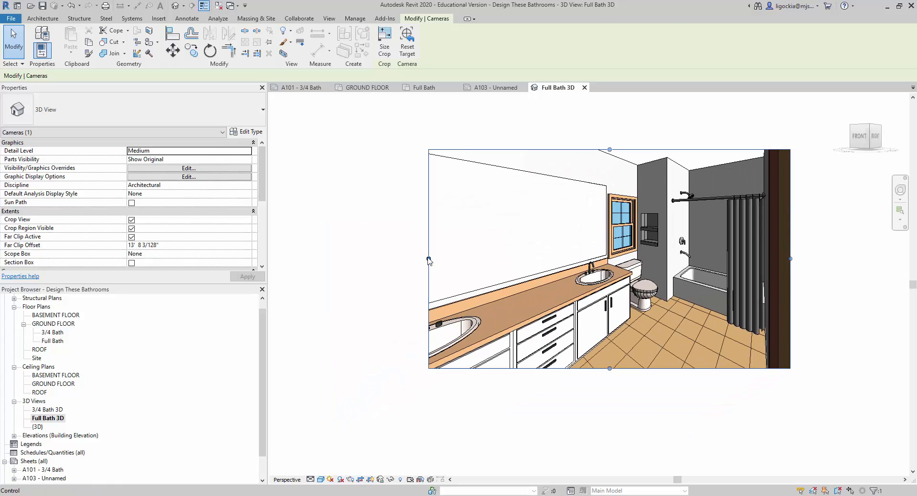
{"action": "left_click_drag", "start_coordinate": [427, 259], "coordinate": [380, 259]}
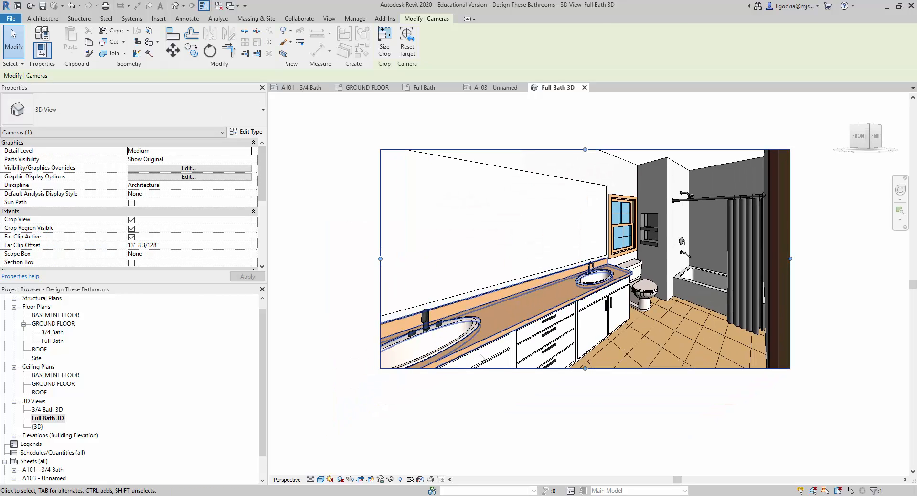
{"action": "left_click_drag", "start_coordinate": [585, 368], "coordinate": [585, 404]}
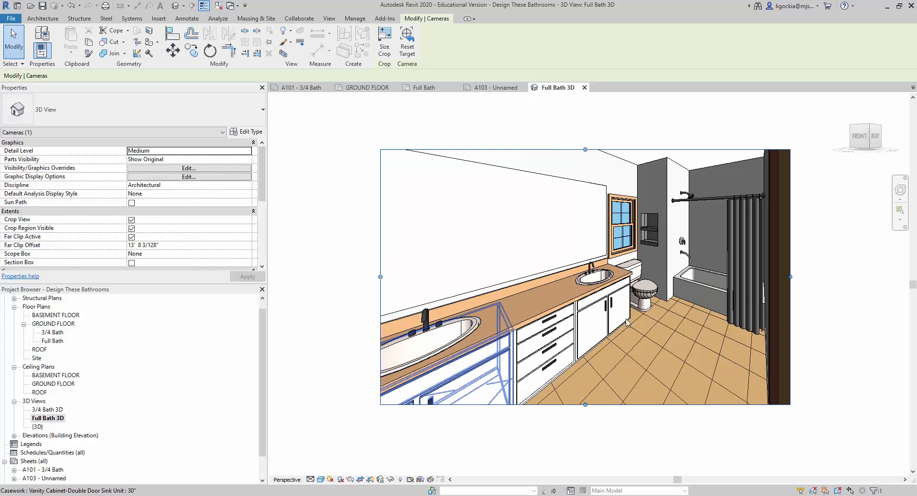
{"action": "left_click_drag", "start_coordinate": [790, 277], "coordinate": [782, 276]}
{"action": "left_click_drag", "start_coordinate": [580, 149], "coordinate": [580, 166]}
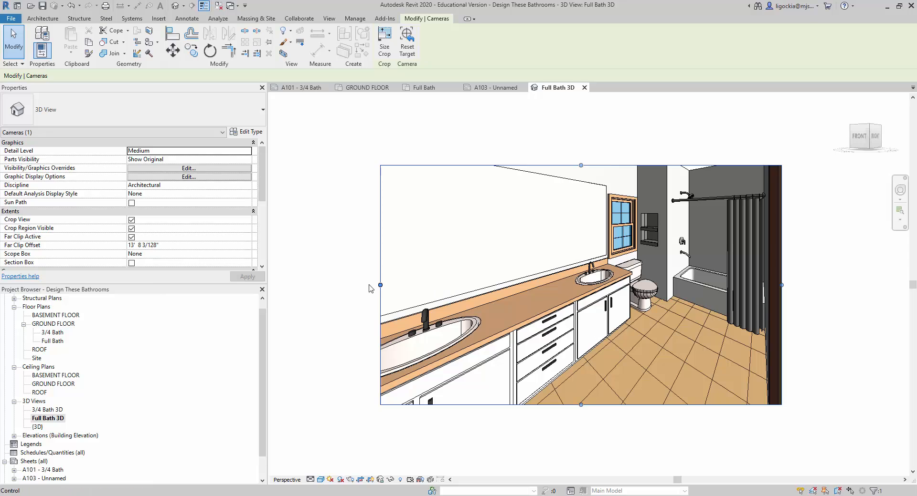
- Add the Full Bath 3D view to sheet A103, placing it to the right of the bathroom plan
{"action": "double_click", "coordinate": [54, 479]}
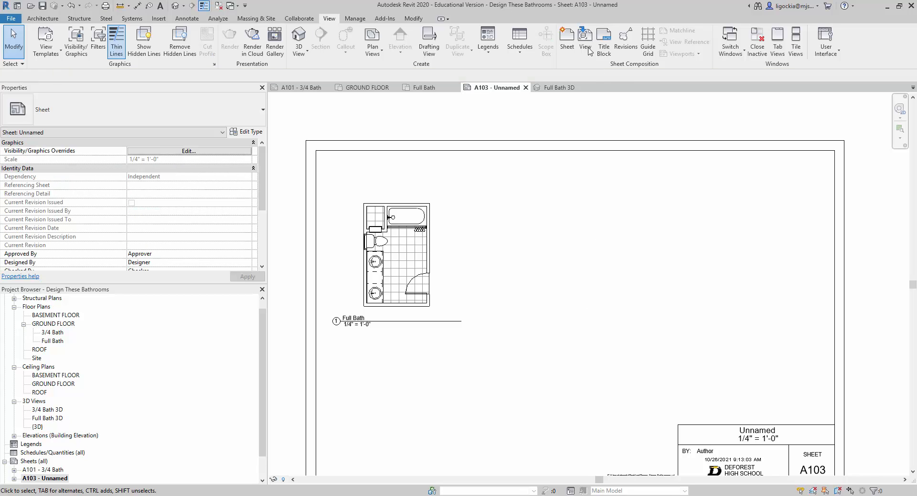
{"action": "left_click", "coordinate": [585, 40]}
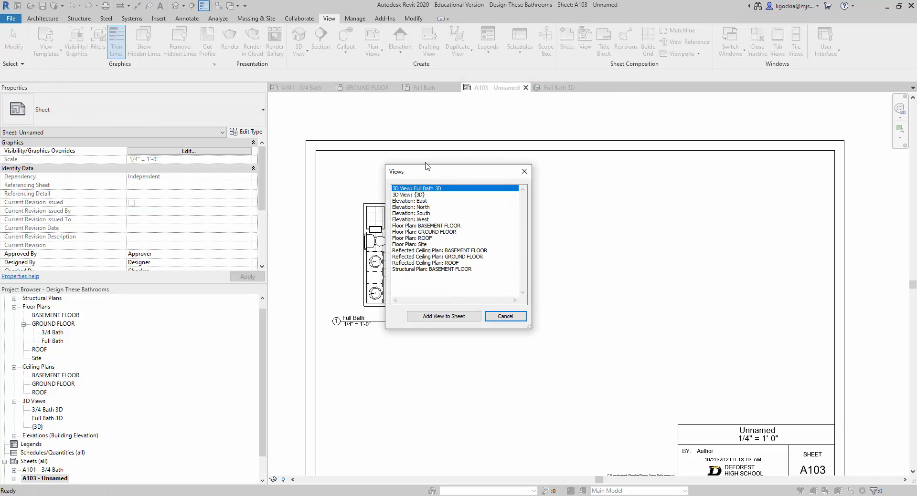
{"action": "left_click", "coordinate": [466, 316]}
{"action": "scroll", "coordinate": [604, 282], "scroll_direction": "down", "scroll_amount": 3}
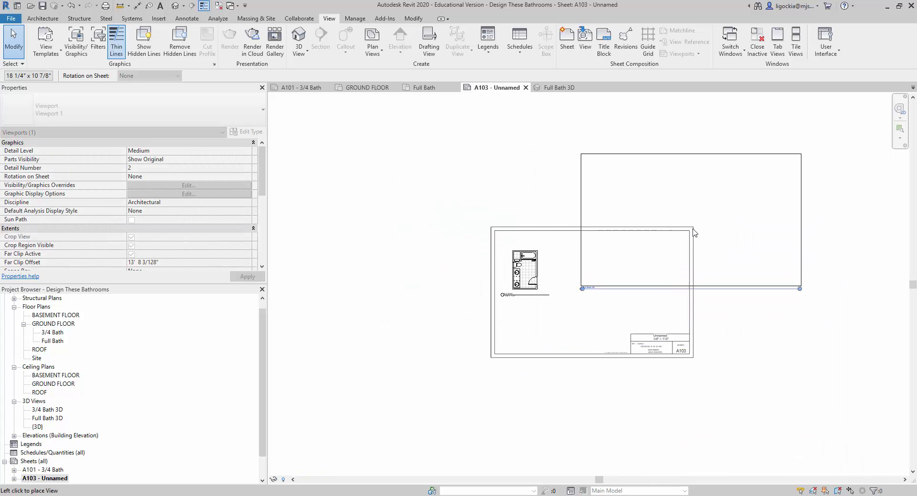
{"action": "left_click", "coordinate": [664, 265]}
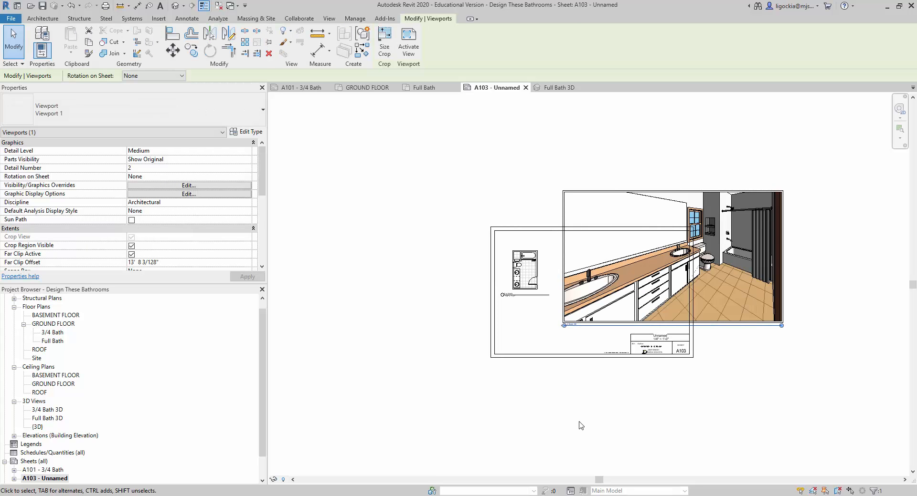
{"action": "left_click", "coordinate": [462, 174]}
- Scale the 3D viewport's crop region to a height of 7" with locked proportions
{"action": "left_click", "coordinate": [627, 210]}
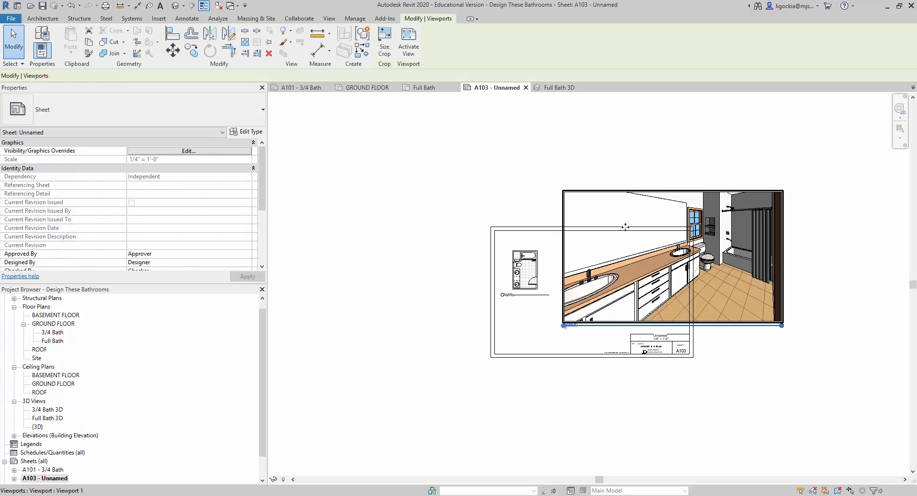
{"action": "left_click", "coordinate": [384, 48]}
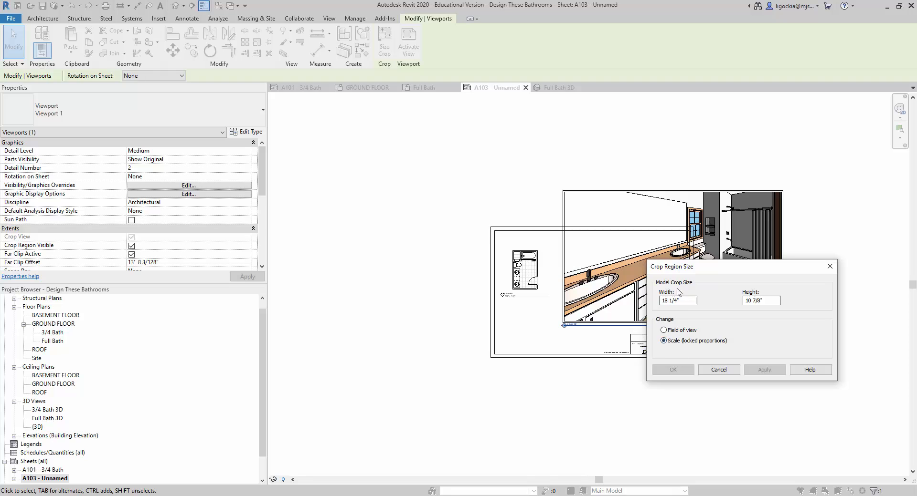
{"action": "left_click", "coordinate": [707, 341]}
{"action": "left_click_drag", "start_coordinate": [730, 273], "coordinate": [383, 169]}
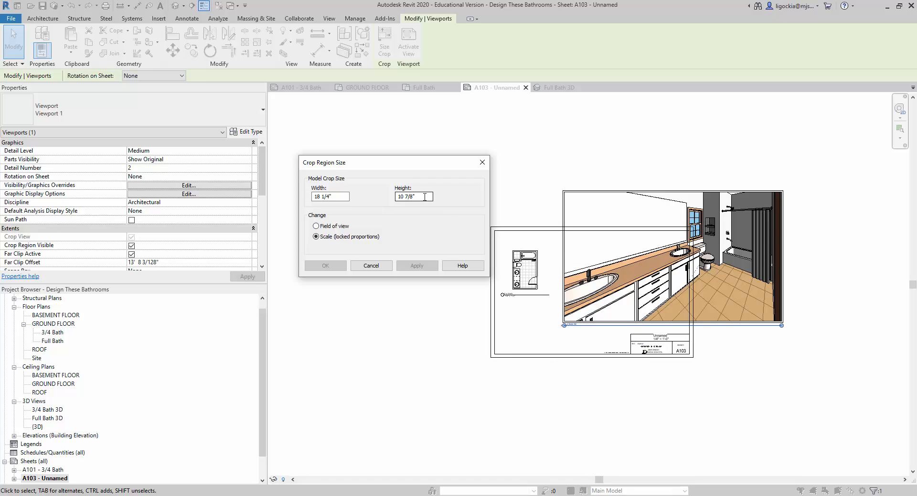
{"action": "left_click_drag", "start_coordinate": [415, 197], "coordinate": [397, 197]}
{"action": "type", "text": "7"}
{"action": "left_click", "coordinate": [340, 197]}
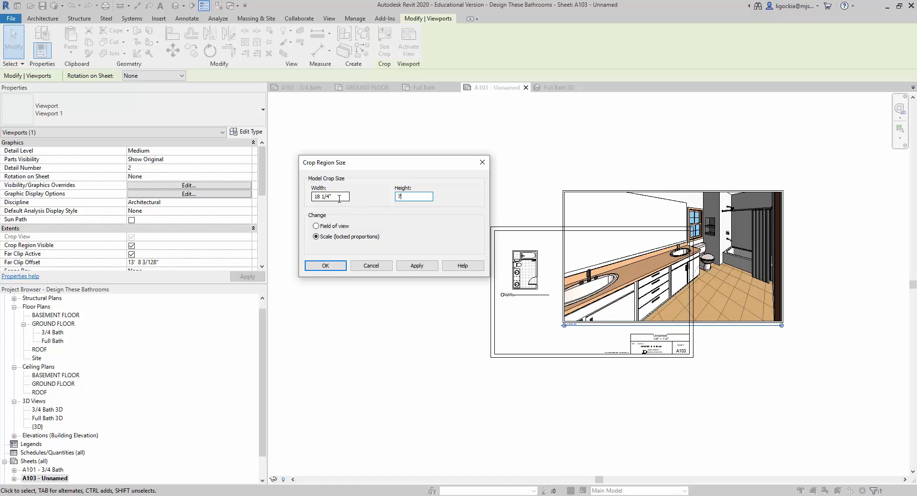
{"action": "left_click", "coordinate": [427, 269]}
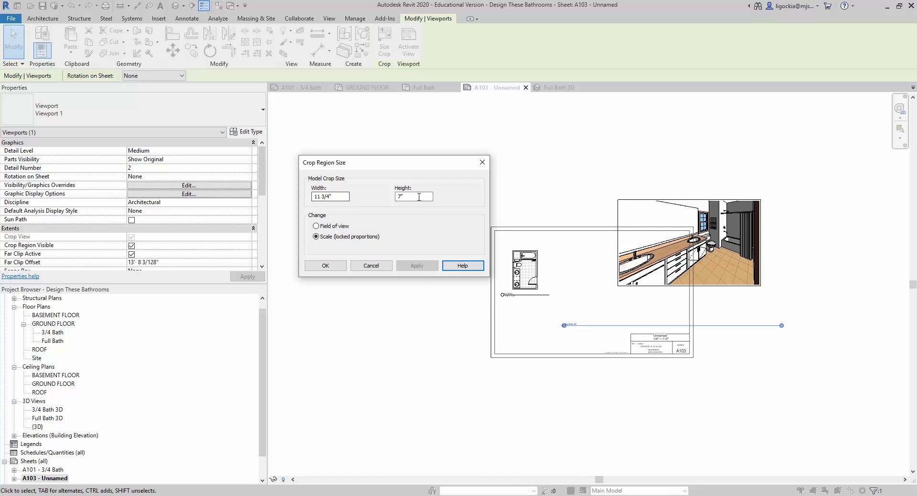
- Reduce the 3D viewport's crop height to 6.5" and move the viewport inside the sheet border, between the bathroom plan and the right edge
{"action": "left_click", "coordinate": [417, 196]}
{"action": "double_click", "coordinate": [415, 196]}
{"action": "type", "text": "6."}
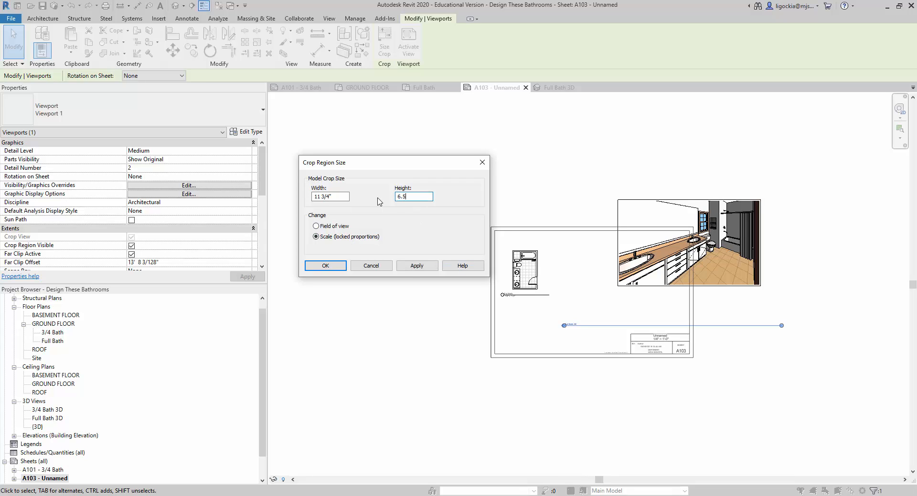
{"action": "type", "text": "5"}
{"action": "left_click", "coordinate": [416, 266]}
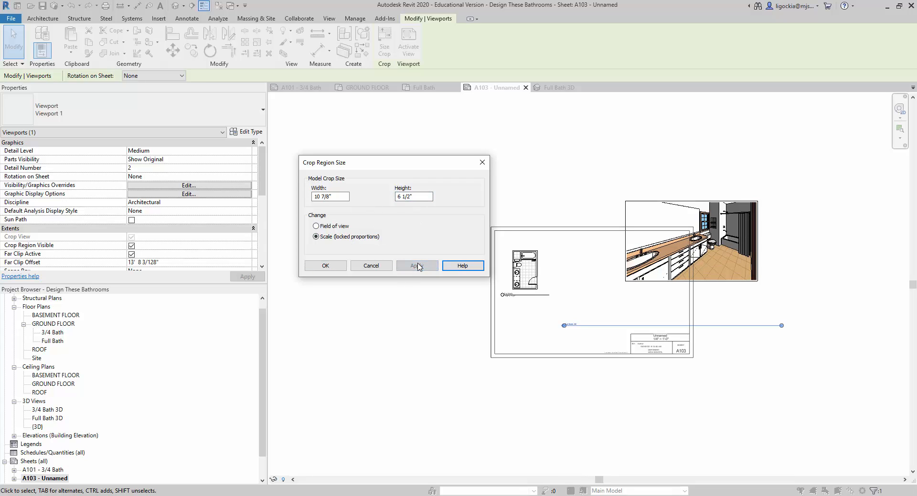
{"action": "left_click", "coordinate": [335, 266]}
{"action": "left_click_drag", "start_coordinate": [663, 259], "coordinate": [586, 295]}
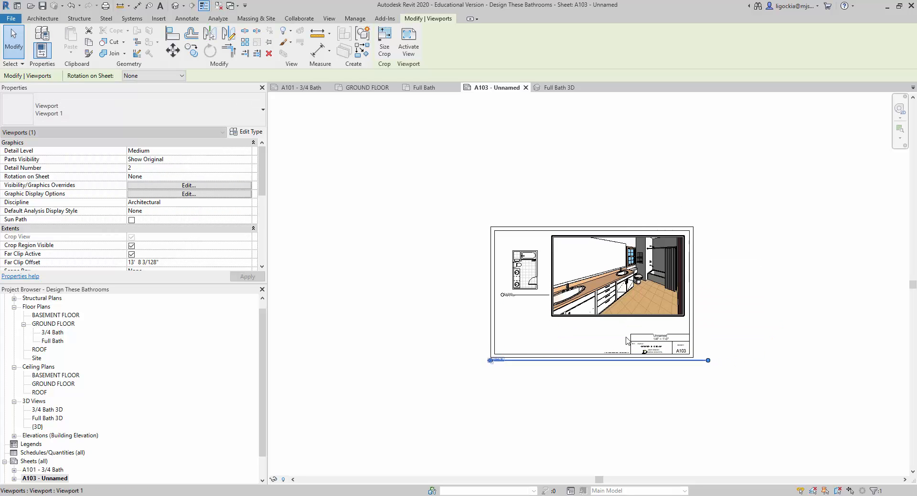
{"action": "left_click", "coordinate": [605, 389]}
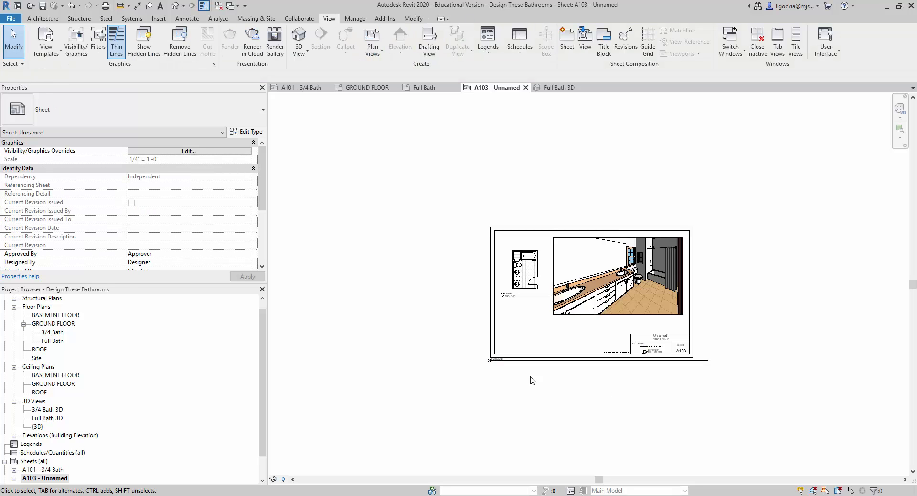
- Move the Full Bath 3D title directly beneath its viewport and shorten the title line to the image's right edge
{"action": "left_click", "coordinate": [498, 365]}
{"action": "left_click_drag", "start_coordinate": [498, 366], "coordinate": [563, 319]}
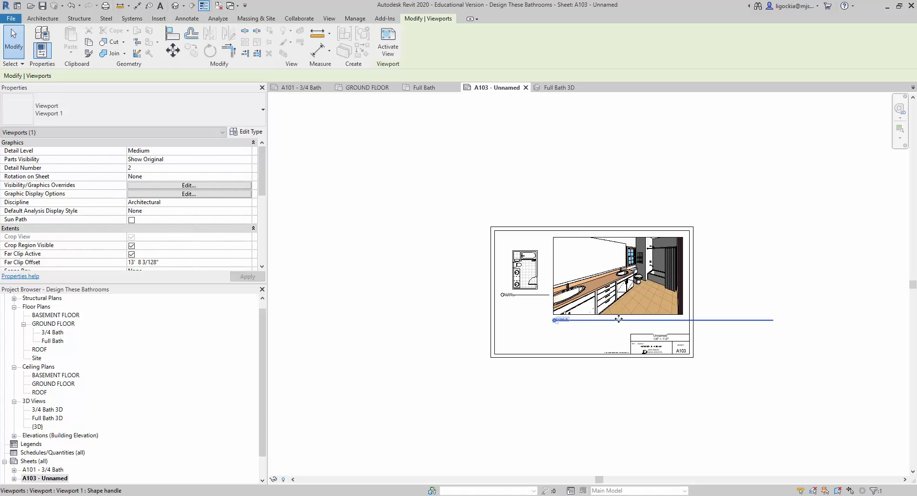
{"action": "scroll", "coordinate": [622, 320], "scroll_direction": "up", "scroll_amount": 5}
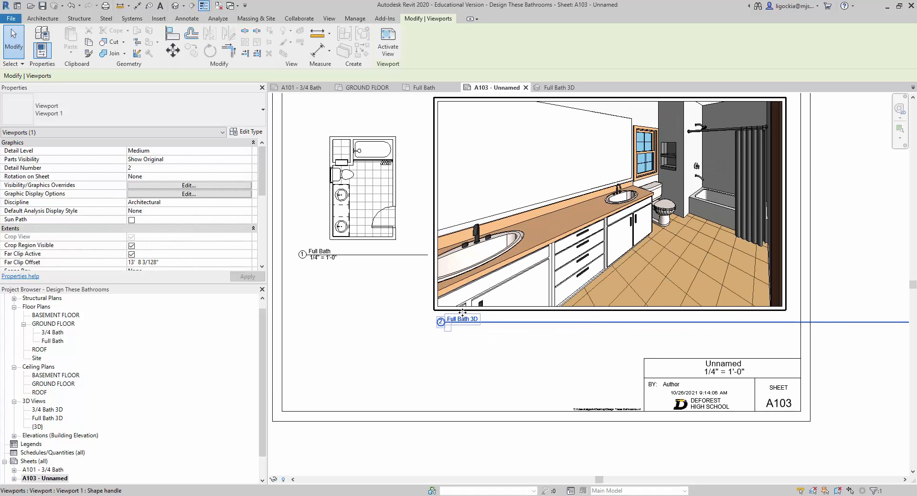
{"action": "scroll", "coordinate": [691, 320], "scroll_direction": "down", "scroll_amount": 1}
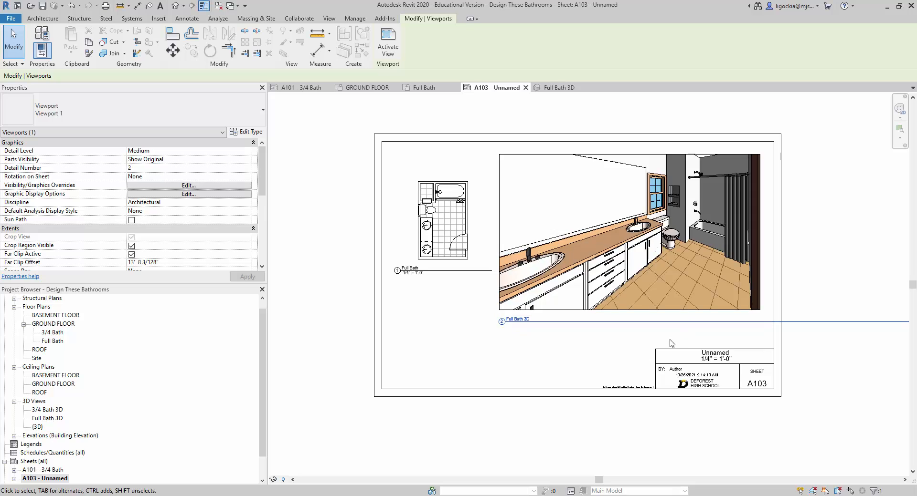
{"action": "middle_click_drag", "start_coordinate": [669, 344], "coordinate": [594, 355]}
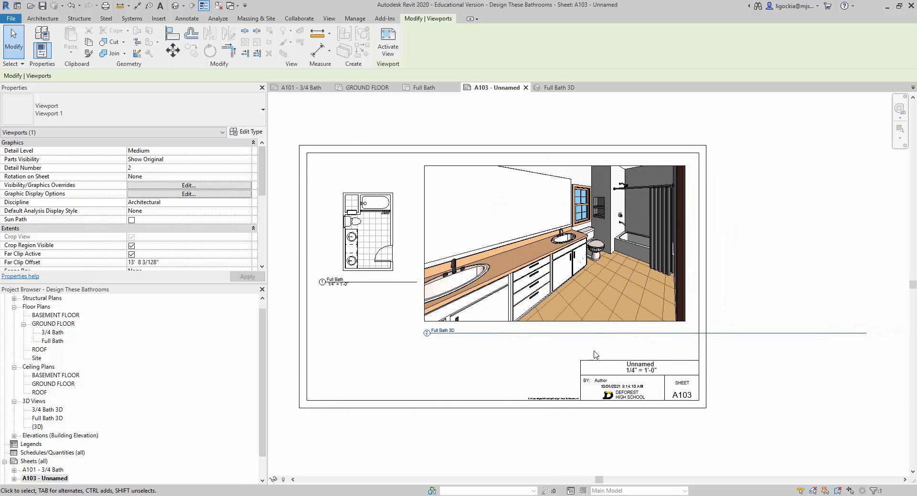
{"action": "left_click", "coordinate": [607, 278]}
{"action": "left_click_drag", "start_coordinate": [867, 334], "coordinate": [688, 339]}
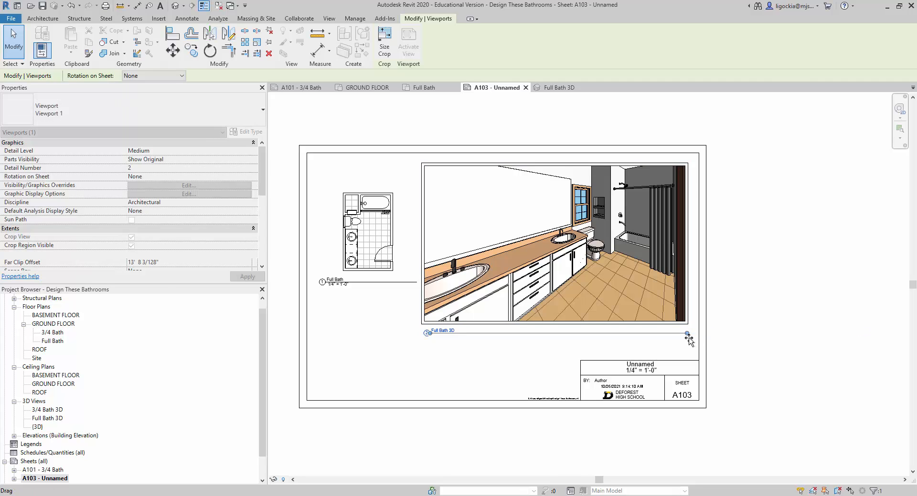
{"action": "left_click", "coordinate": [751, 317]}
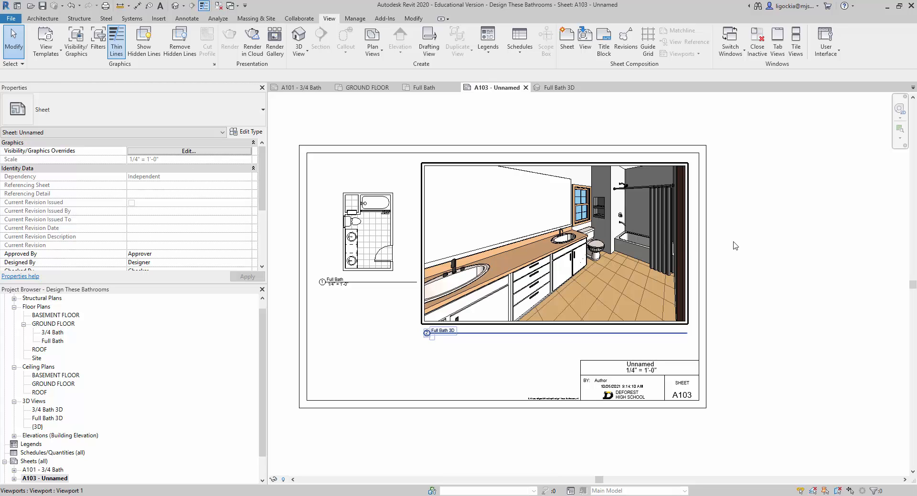
- Scale the Full Bath 3D viewport's crop region to a height of 5" with locked proportions
{"action": "left_click", "coordinate": [624, 232]}
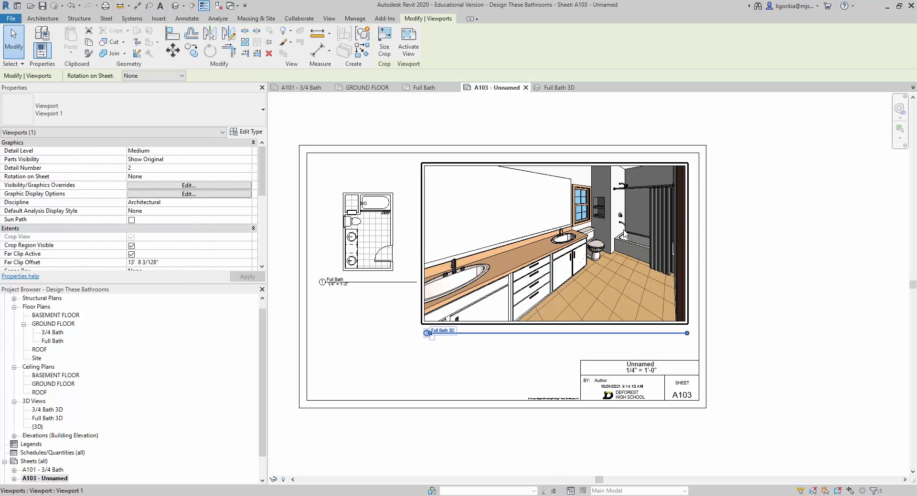
{"action": "left_click", "coordinate": [384, 50]}
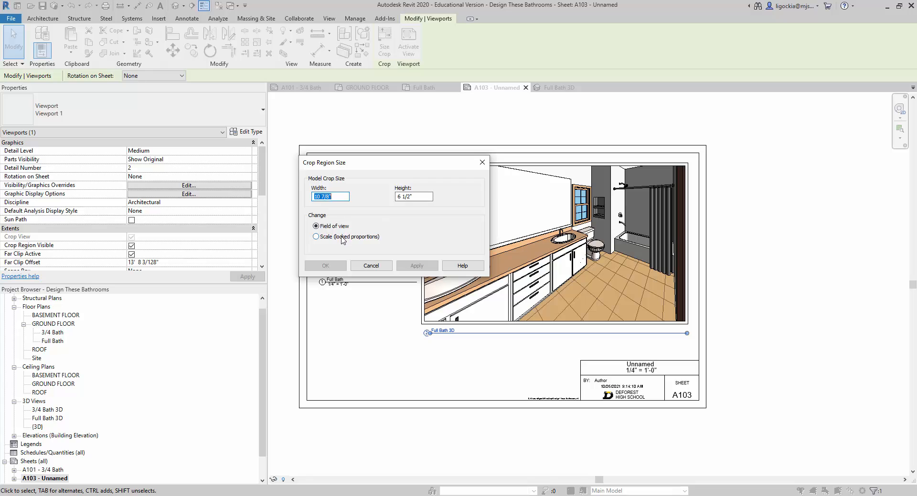
{"action": "left_click", "coordinate": [341, 236]}
{"action": "left_click_drag", "start_coordinate": [412, 197], "coordinate": [395, 196]}
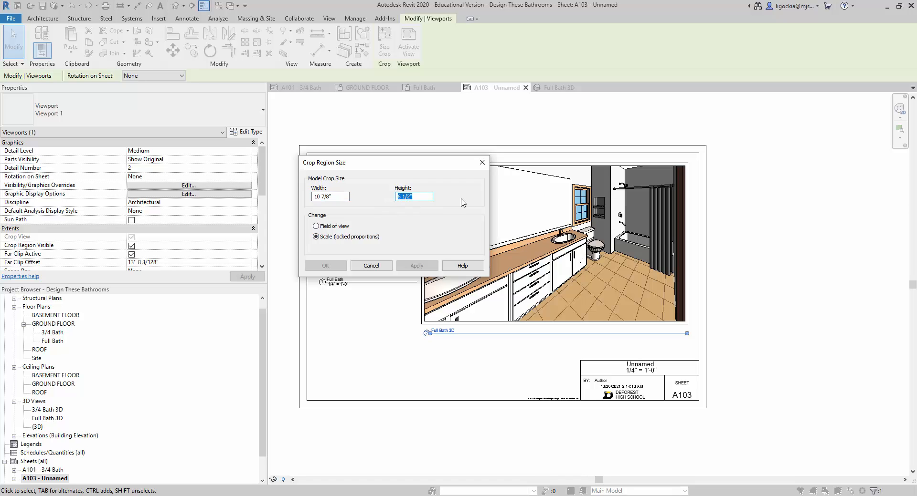
{"action": "type", "text": "5"}
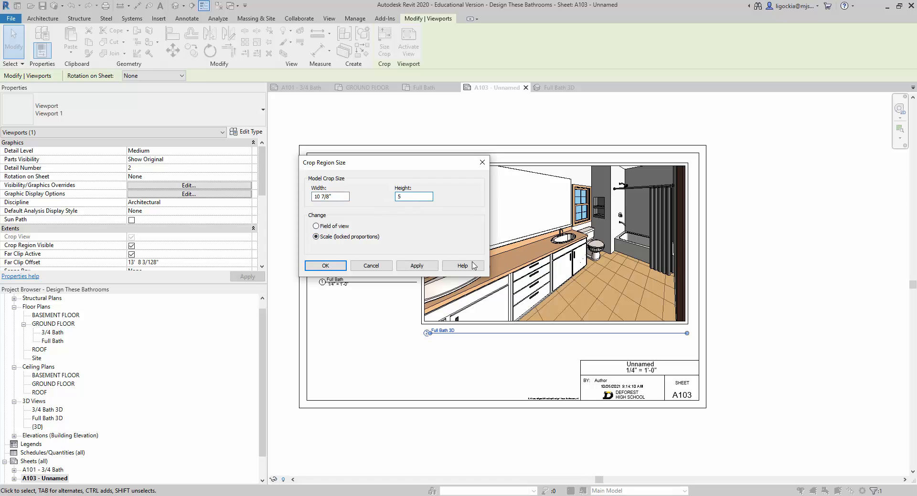
{"action": "left_click", "coordinate": [425, 268]}
{"action": "left_click", "coordinate": [333, 270]}
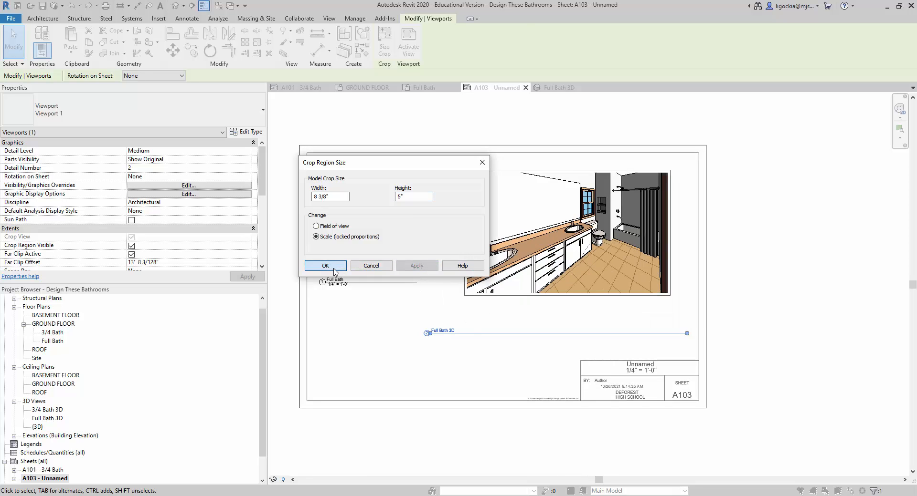
- Place the Full Bath 3D title just below the resized viewport and shorten its line to match the image width
{"action": "left_click", "coordinate": [492, 342]}
{"action": "left_click", "coordinate": [496, 339]}
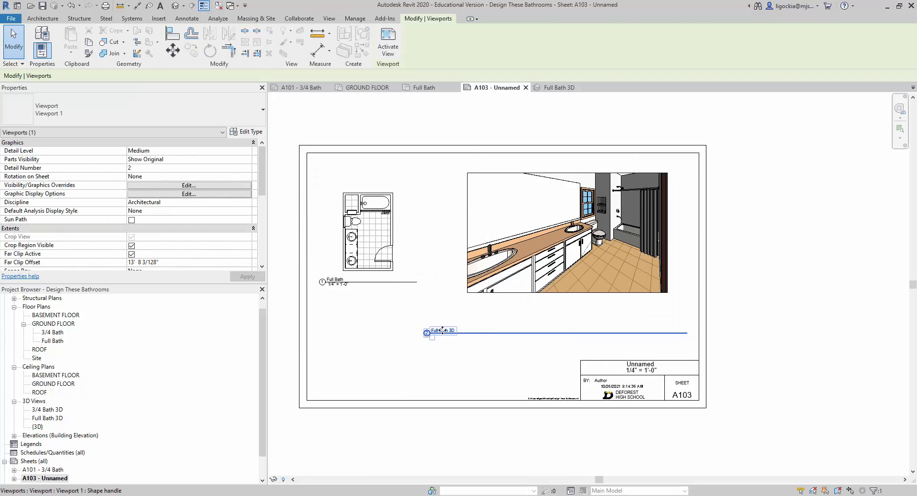
{"action": "left_click_drag", "start_coordinate": [440, 335], "coordinate": [479, 308]}
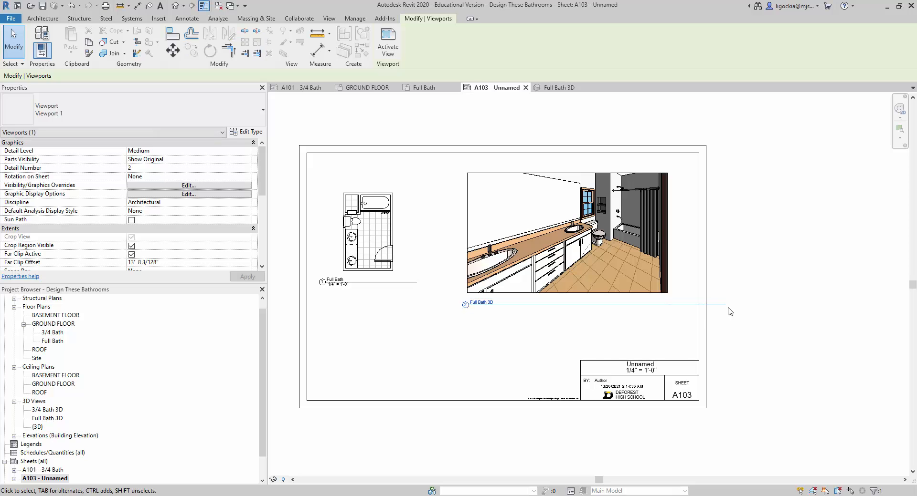
{"action": "left_click_drag", "start_coordinate": [725, 305], "coordinate": [669, 305]}
- Set the Full Bath plan viewport's scale to 3/8" = 1'-0" and move the plan inside the sheet border, level with the 3D view
{"action": "left_click", "coordinate": [372, 237]}
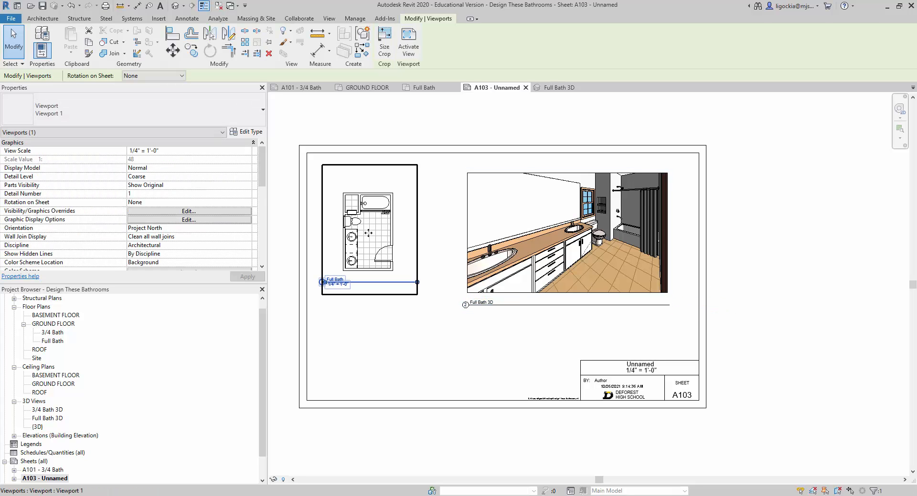
{"action": "left_click", "coordinate": [209, 151]}
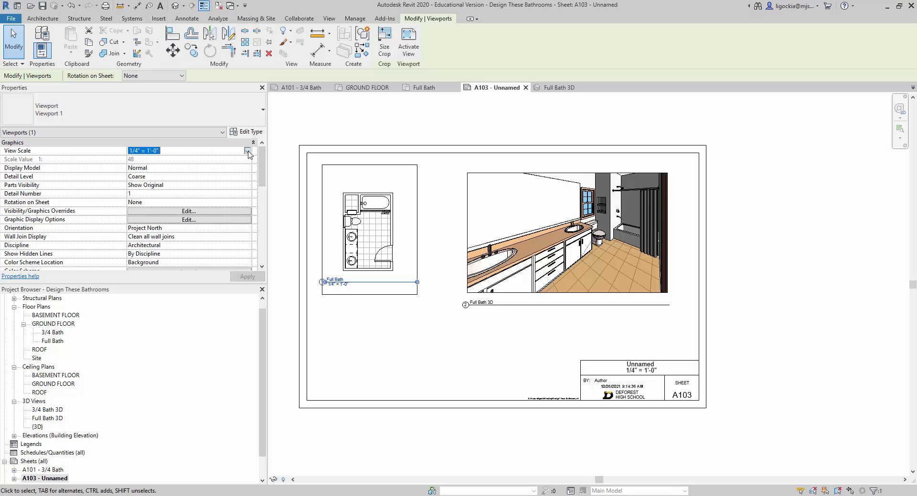
{"action": "left_click", "coordinate": [247, 152]}
{"action": "left_click", "coordinate": [157, 192]}
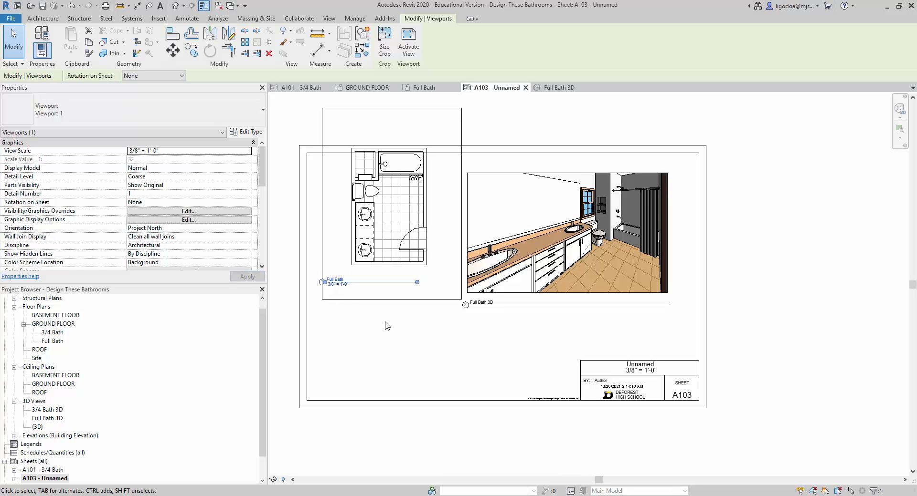
{"action": "left_click_drag", "start_coordinate": [393, 246], "coordinate": [383, 295]}
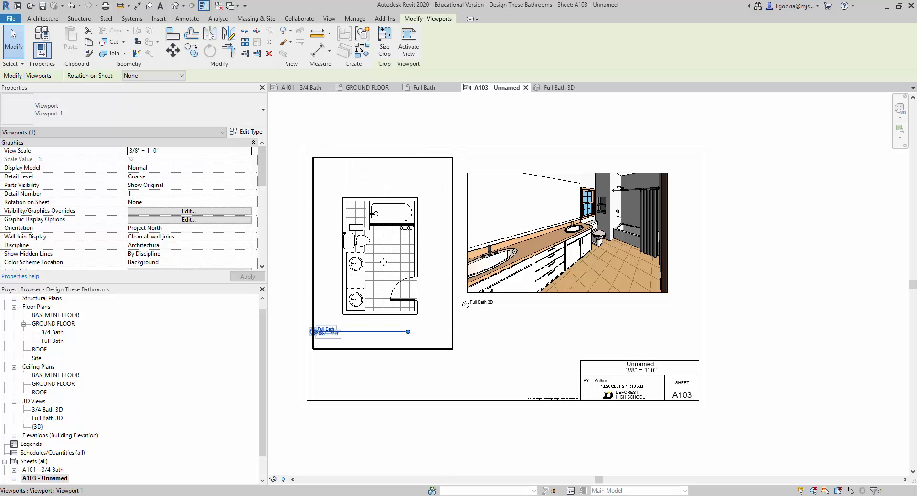
{"action": "left_click_drag", "start_coordinate": [383, 262], "coordinate": [385, 255]}
{"action": "left_click", "coordinate": [420, 364]}
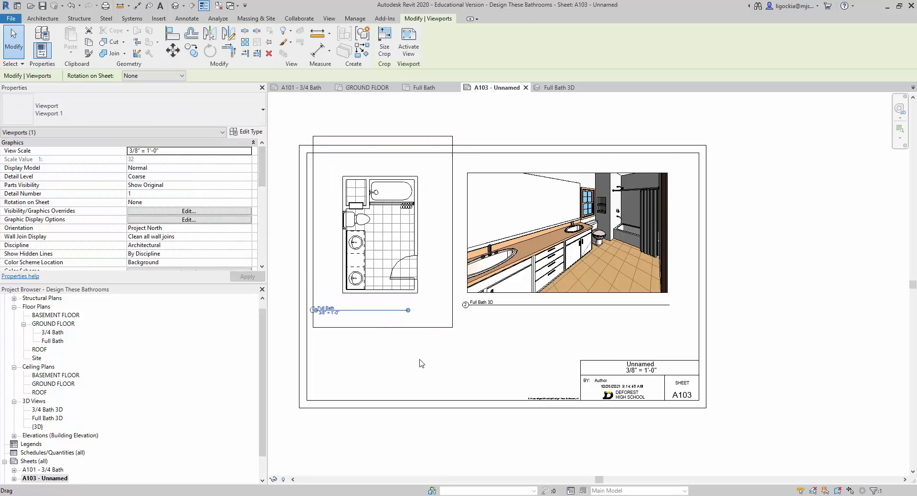
- Move the Full Bath plan title directly beneath the plan, aligned with the 3D view's title
{"action": "left_click", "coordinate": [329, 314]}
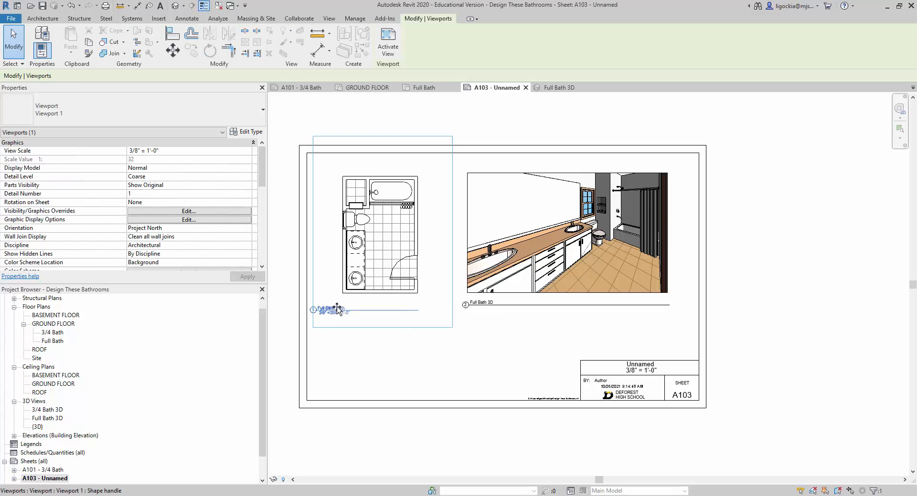
{"action": "left_click_drag", "start_coordinate": [329, 313], "coordinate": [348, 303]}
{"action": "left_click", "coordinate": [439, 351]}
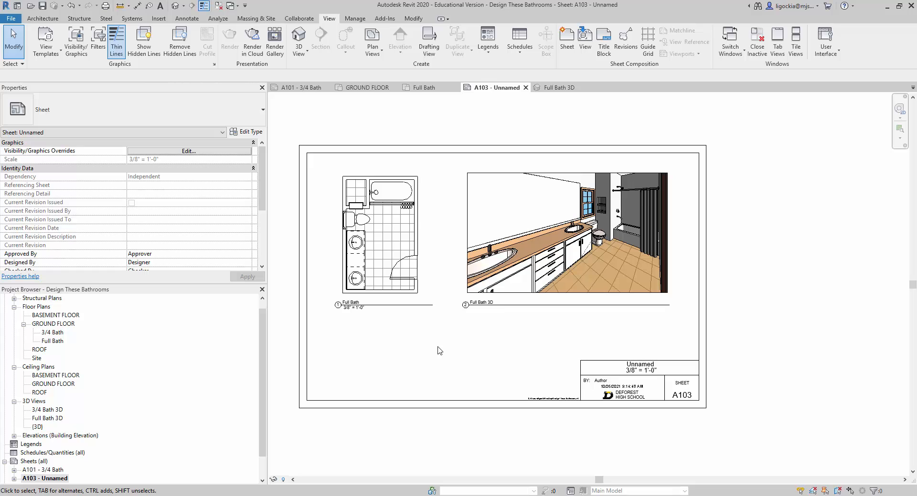
- Fill in the sheet's Drawn By property with the author's name
{"action": "scroll", "coordinate": [586, 383], "scroll_direction": "down", "scroll_amount": 2}
{"action": "scroll", "coordinate": [608, 340], "scroll_direction": "up", "scroll_amount": 4}
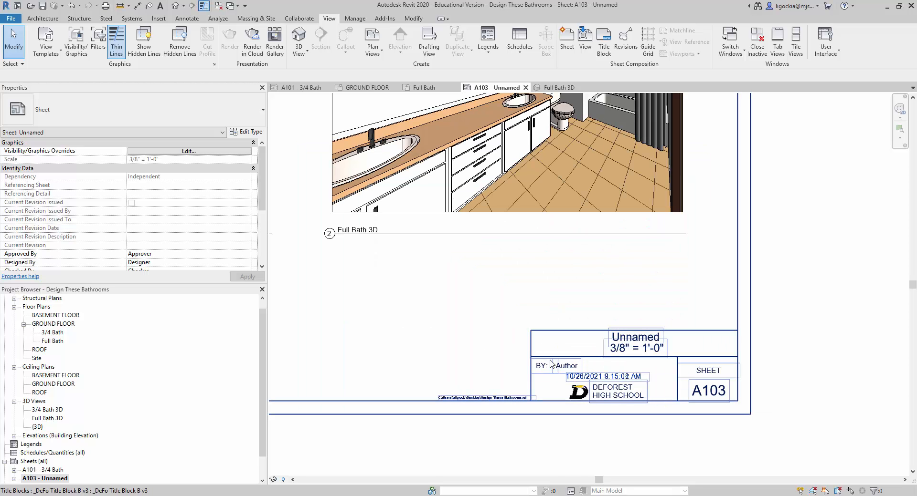
{"action": "scroll", "coordinate": [601, 365], "scroll_direction": "down", "scroll_amount": 4}
{"action": "middle_click_drag", "start_coordinate": [492, 356], "coordinate": [517, 376]}
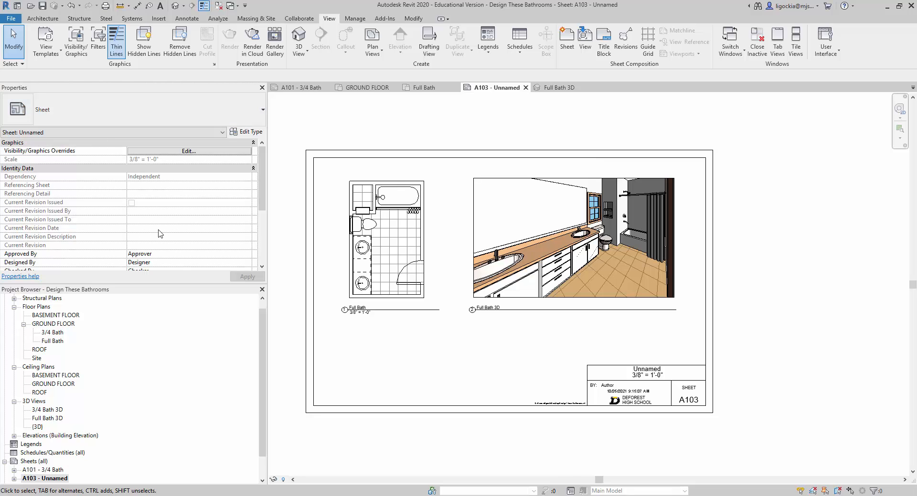
{"action": "scroll", "coordinate": [167, 213], "scroll_direction": "down", "scroll_amount": 2}
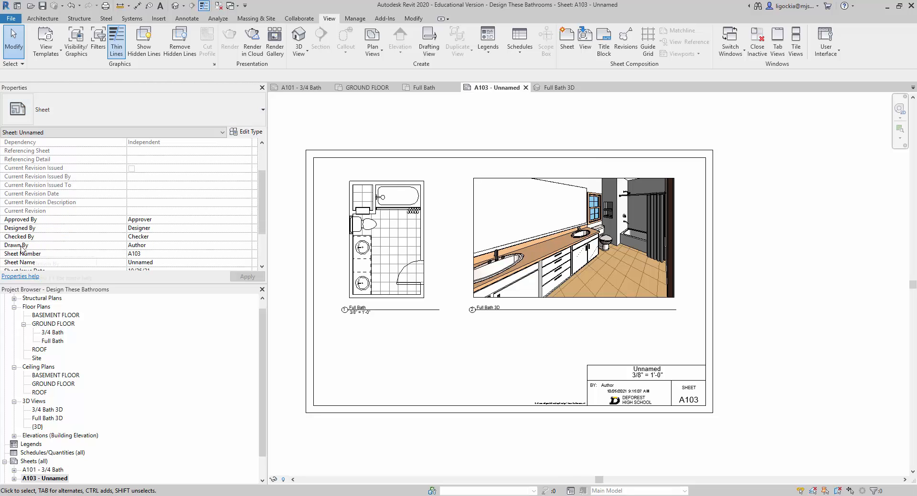
{"action": "left_click", "coordinate": [139, 246]}
{"action": "left_click_drag", "start_coordinate": [147, 245], "coordinate": [114, 246]}
{"action": "type", "text": "Mr. Lig"}
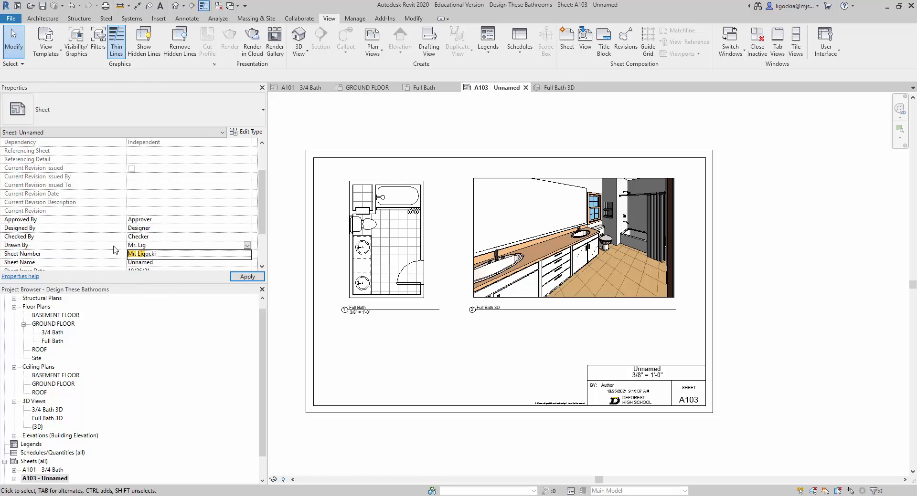
{"action": "type", "text": "ocki"}
{"action": "left_click", "coordinate": [248, 277]}
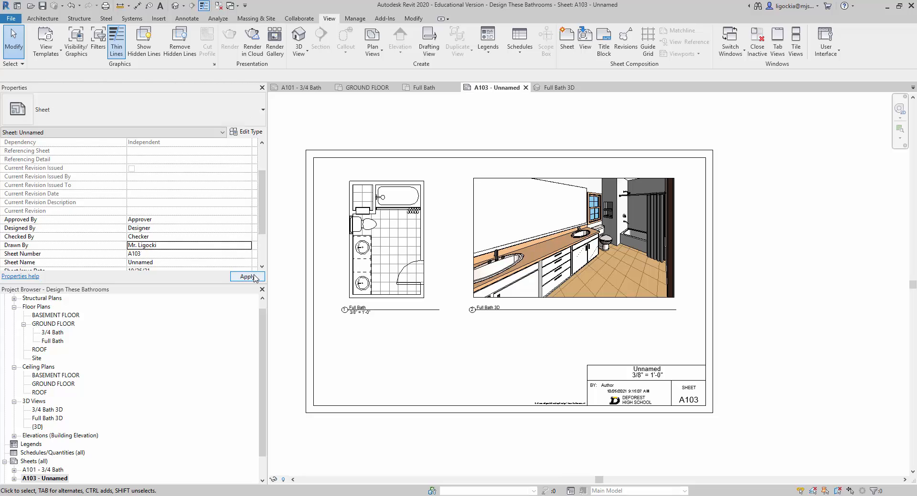
- Rename the sheet as Full Bath
{"action": "left_click", "coordinate": [139, 263]}
{"action": "left_click_drag", "start_coordinate": [153, 263], "coordinate": [117, 263]}
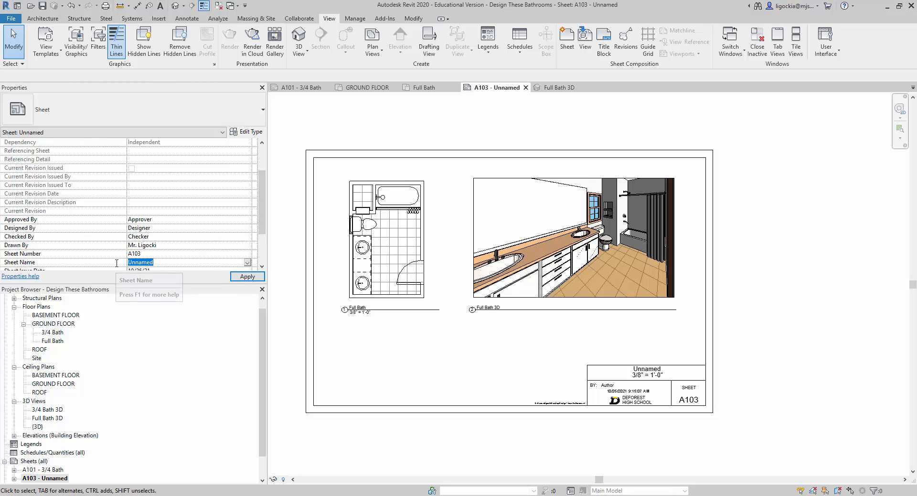
{"action": "type", "text": "Full Bath"}
{"action": "key", "text": "Return"}
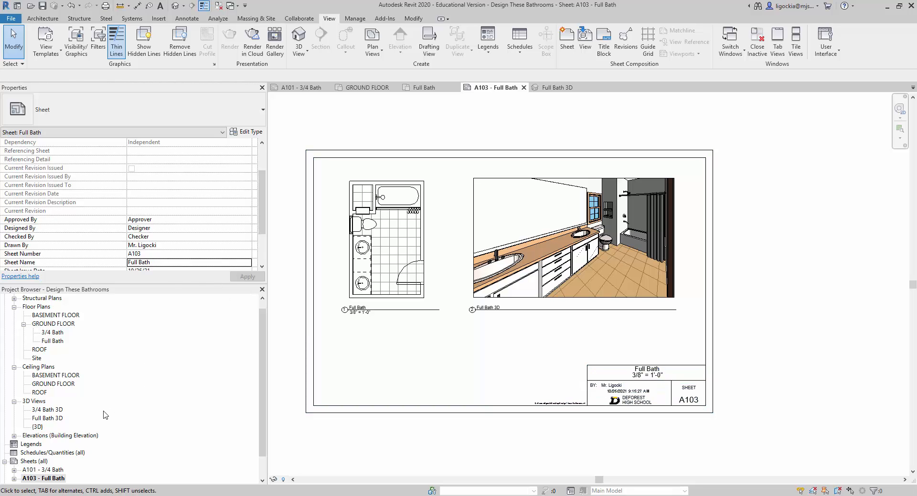
- Change the Full Bath sheet's number to A102
{"action": "scroll", "coordinate": [95, 424], "scroll_direction": "down", "scroll_amount": 3}
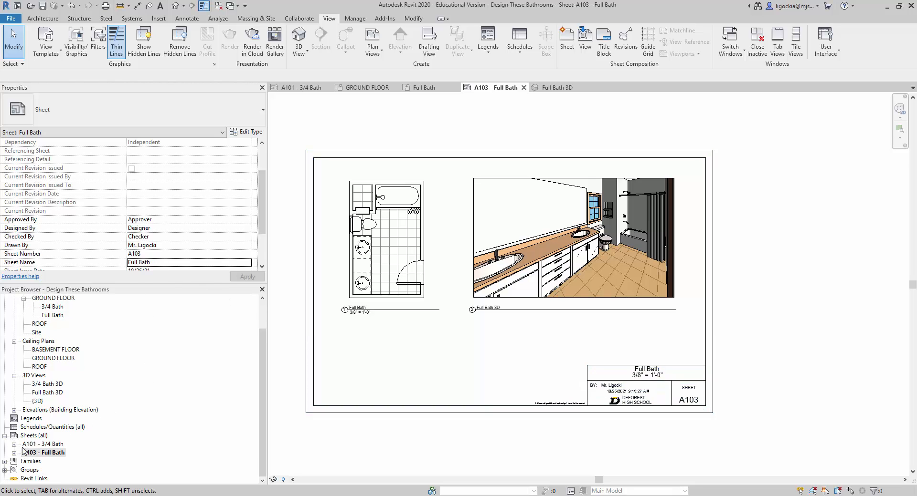
{"action": "left_click", "coordinate": [154, 255]}
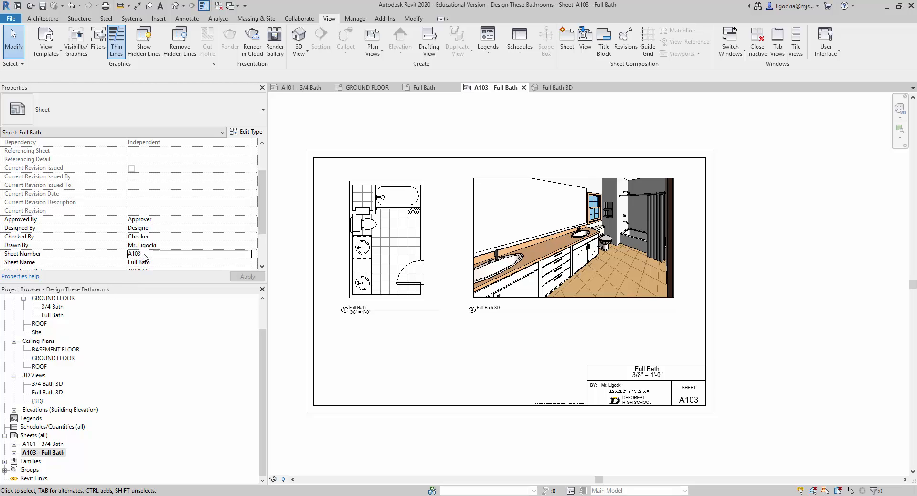
{"action": "type", "text": "2"}
{"action": "left_click", "coordinate": [260, 277]}
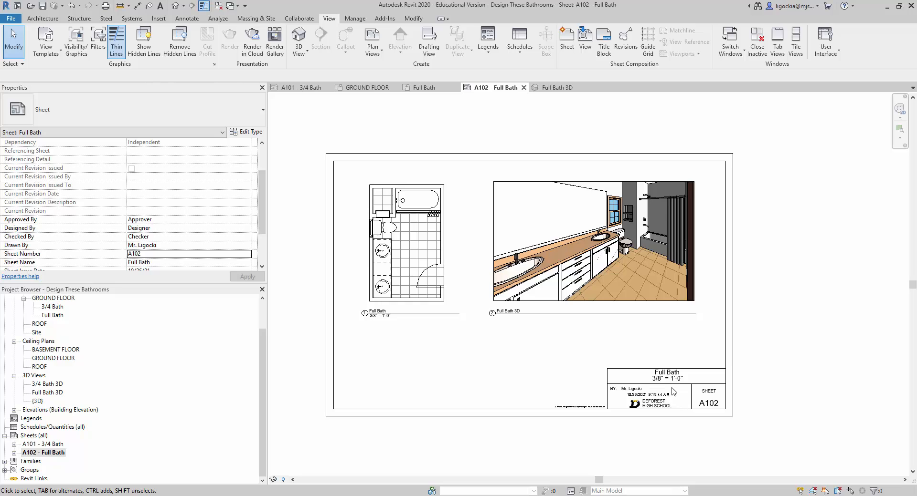
- Open the print setup and choose Microsoft Print to PDF as the printer
{"action": "left_click", "coordinate": [13, 21]}
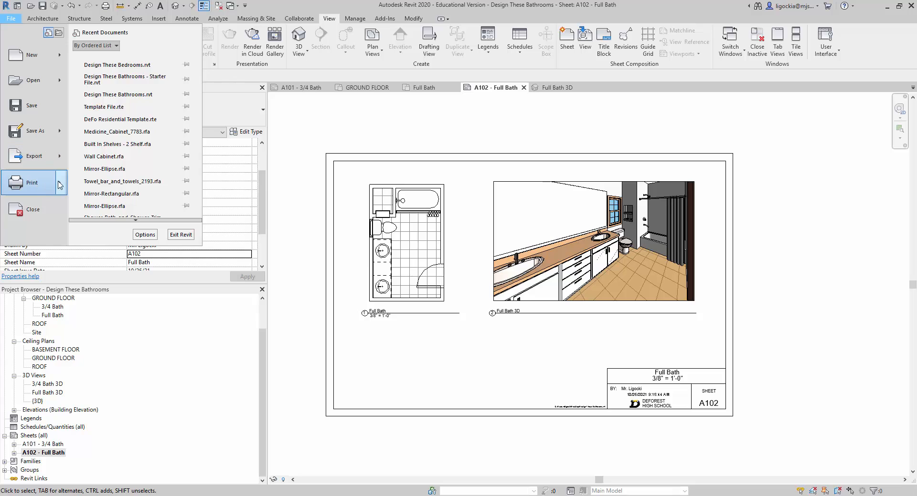
{"action": "mouse_move", "coordinate": [62, 186]}
{"action": "left_click", "coordinate": [129, 72]}
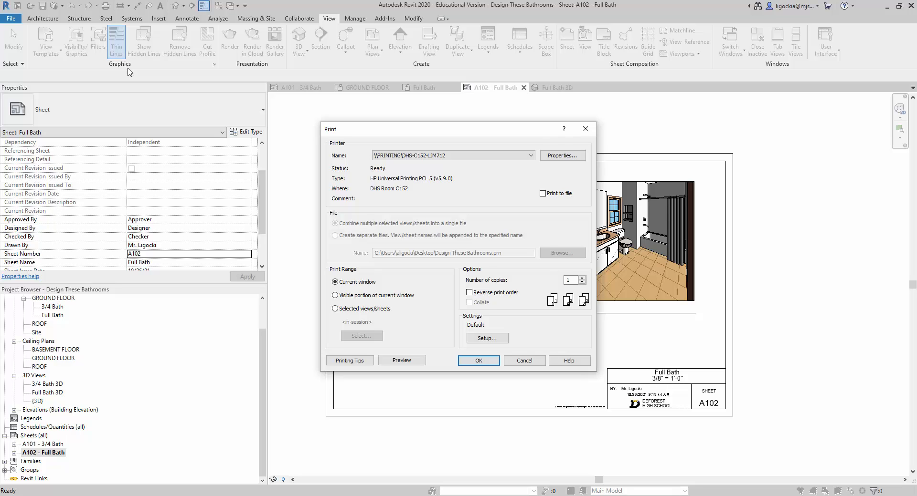
{"action": "left_click", "coordinate": [406, 155]}
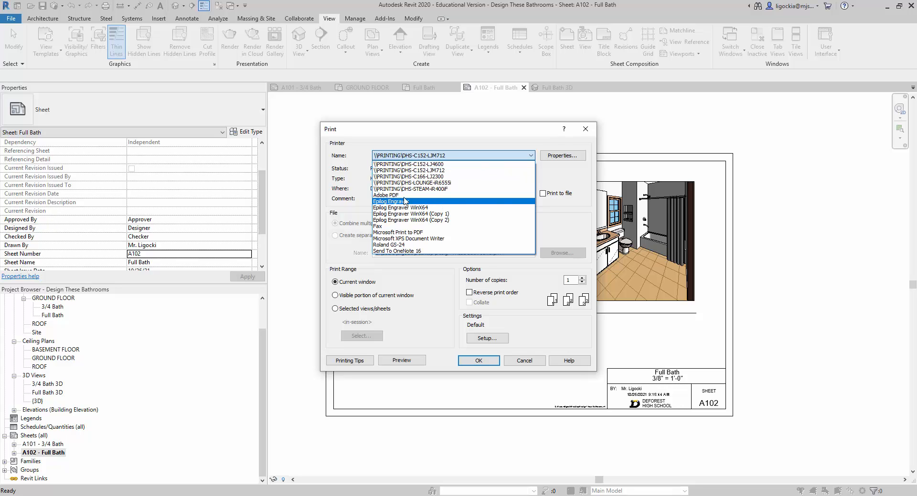
{"action": "left_click", "coordinate": [405, 233]}
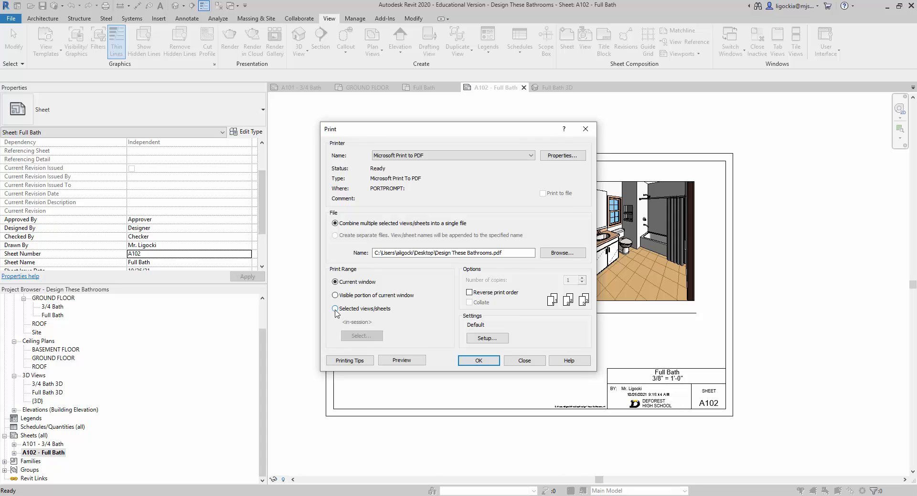
- Set the print range to sheets A101 and A102 only, without saving the set, and combine them into a single file
{"action": "left_click", "coordinate": [335, 308]}
{"action": "left_click", "coordinate": [362, 336]}
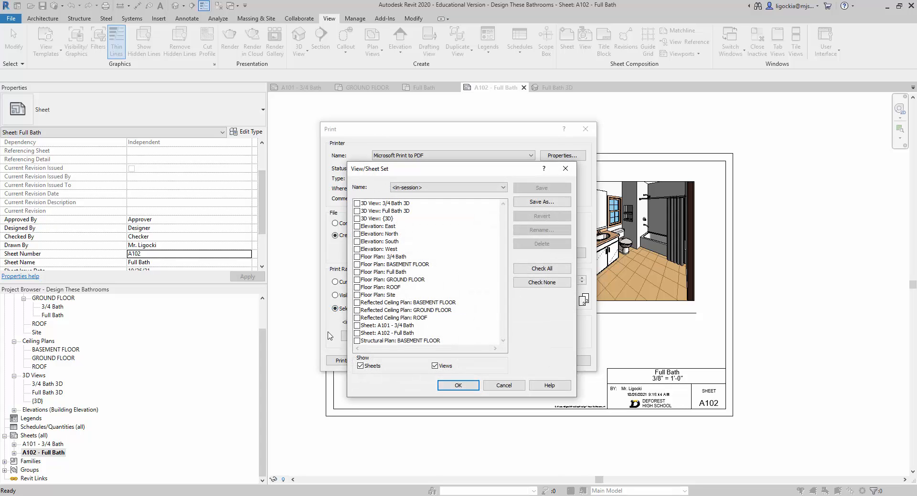
{"action": "left_click", "coordinate": [435, 366]}
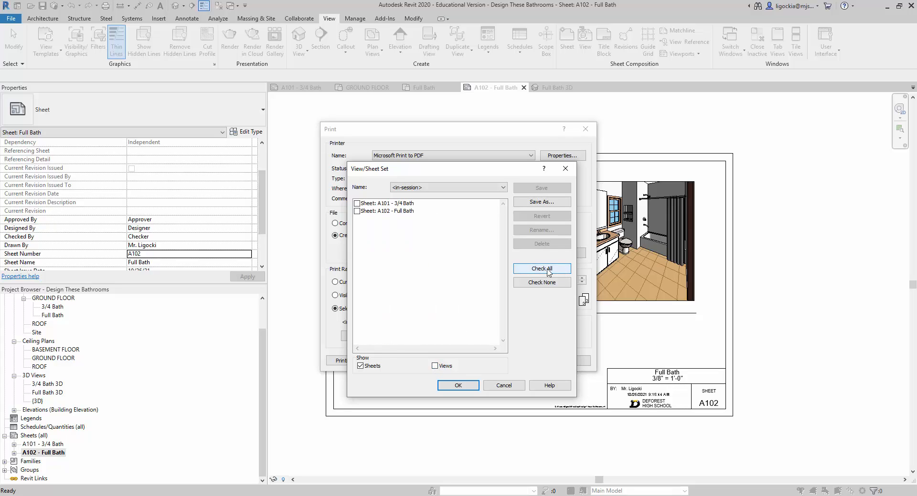
{"action": "left_click", "coordinate": [524, 268]}
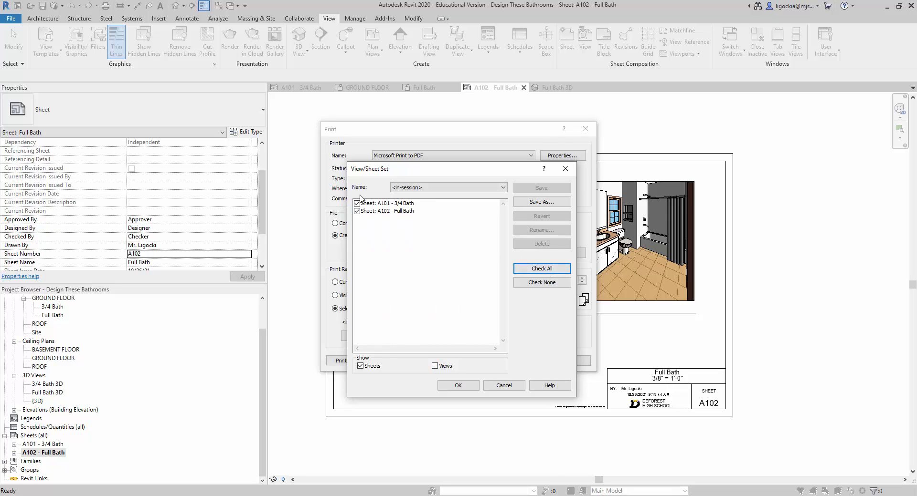
{"action": "left_click", "coordinate": [458, 386]}
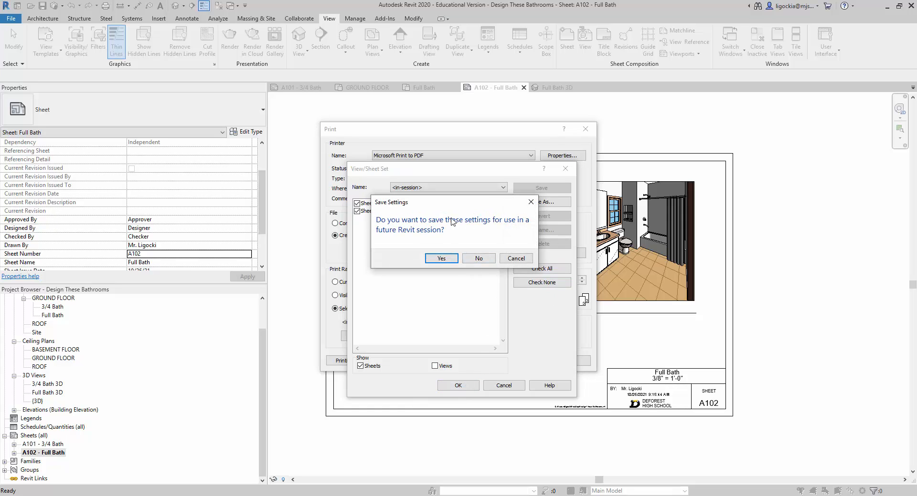
{"action": "left_click", "coordinate": [476, 258]}
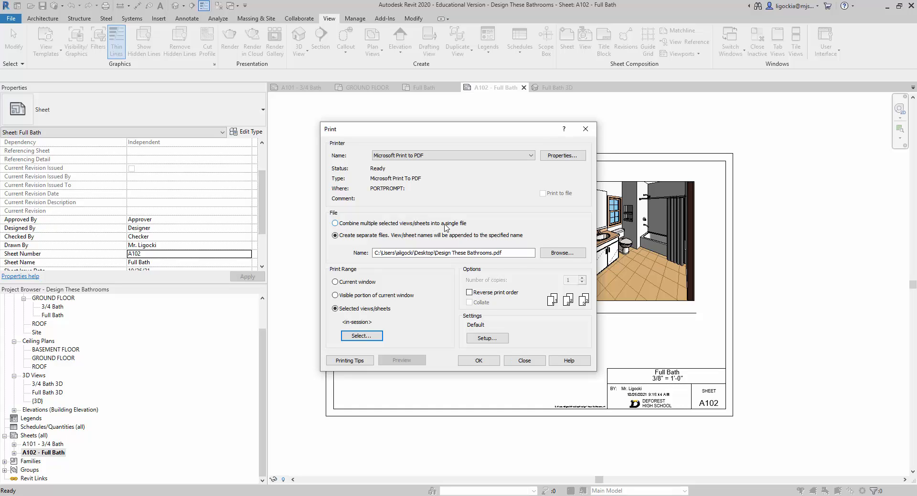
{"action": "left_click", "coordinate": [336, 224]}
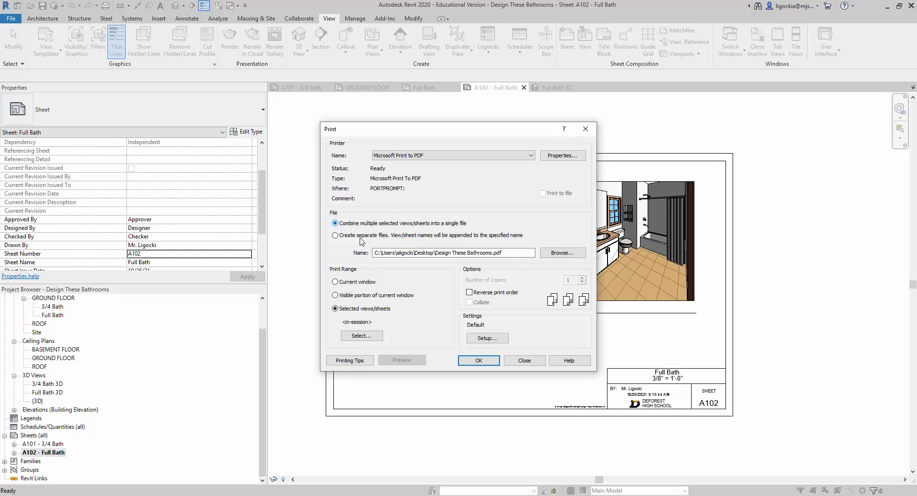
- Set the PDF printer's paper size to Tabloid in its advanced document options
{"action": "left_click", "coordinate": [560, 157]}
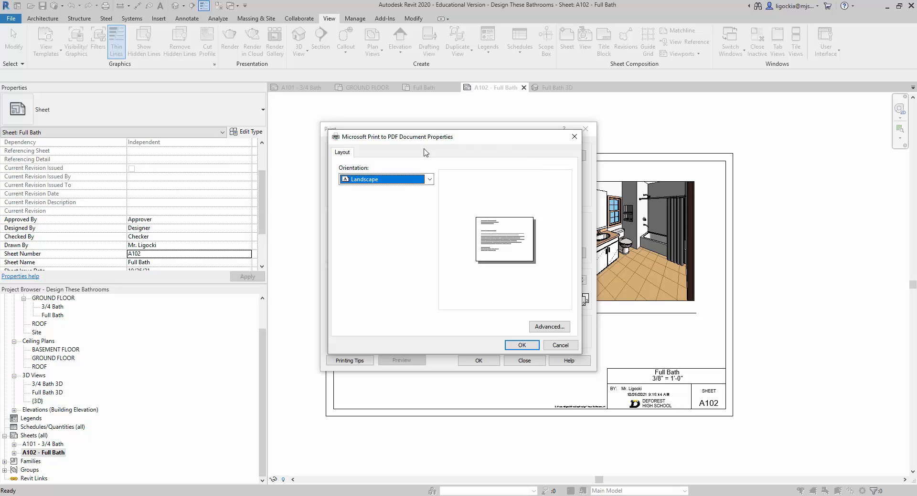
{"action": "left_click", "coordinate": [548, 327]}
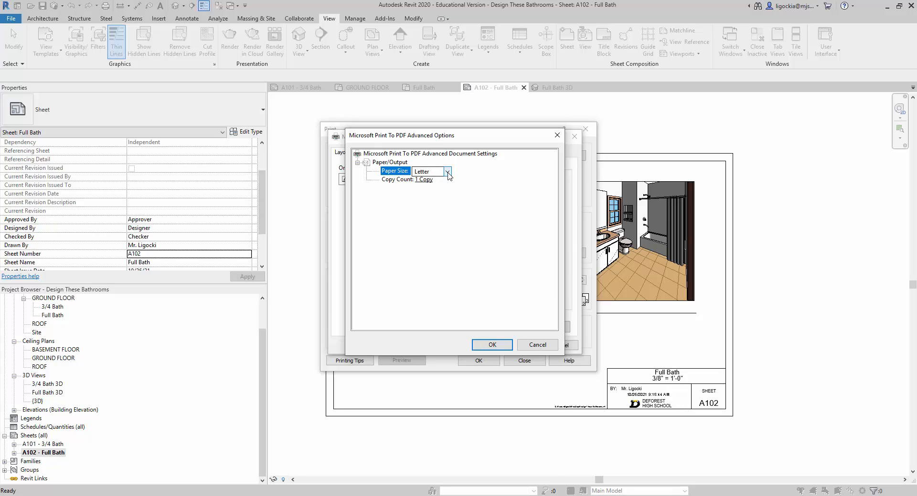
{"action": "left_click", "coordinate": [448, 173]}
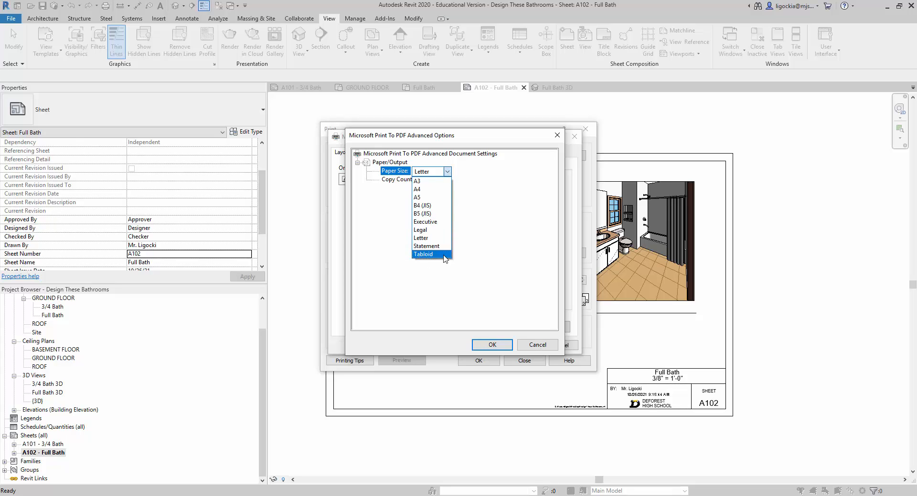
{"action": "left_click", "coordinate": [439, 256]}
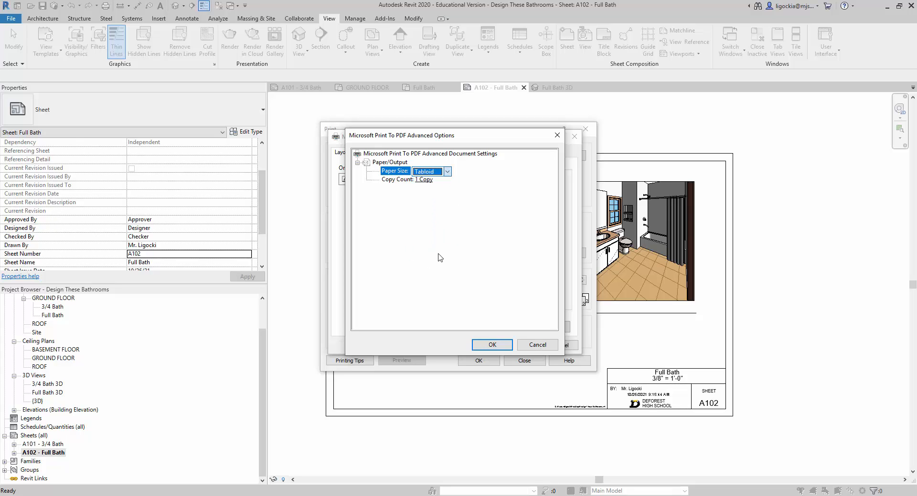
{"action": "left_click", "coordinate": [500, 349]}
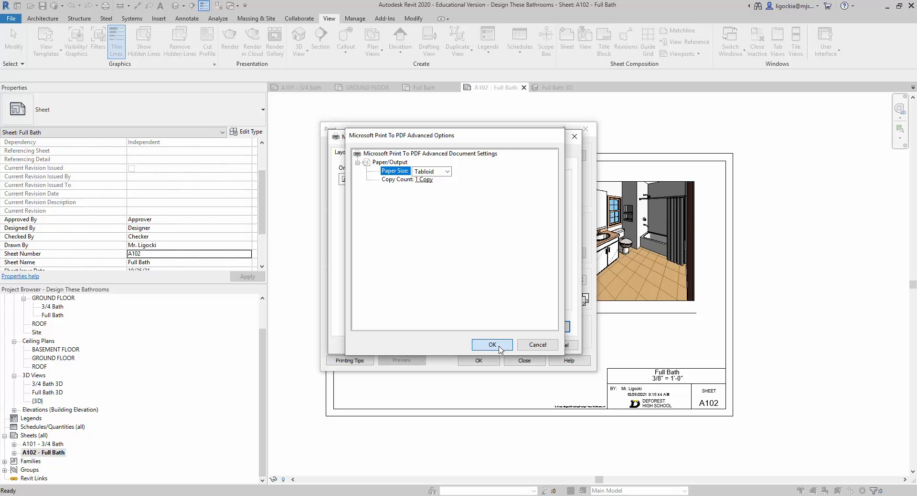
{"action": "left_click", "coordinate": [524, 347]}
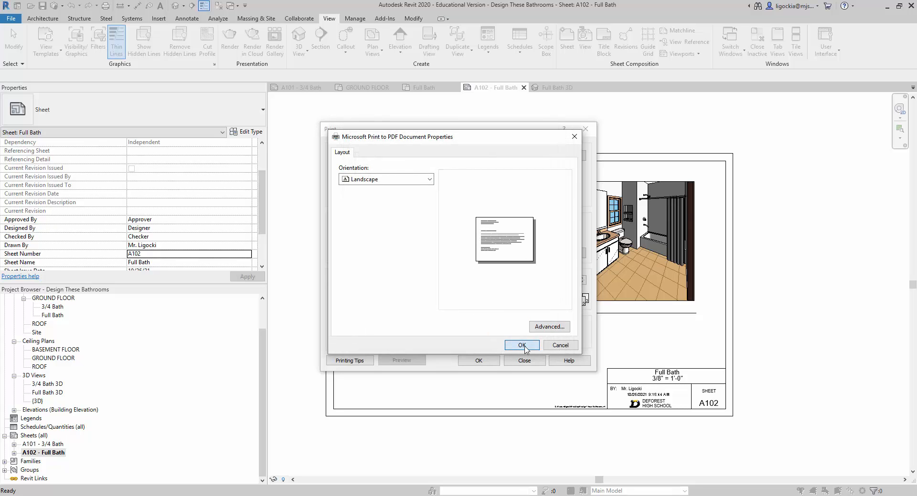
- Print the selected sheets and save the PDF on the Desktop as Design These Bathrooms
{"action": "left_click", "coordinate": [478, 361]}
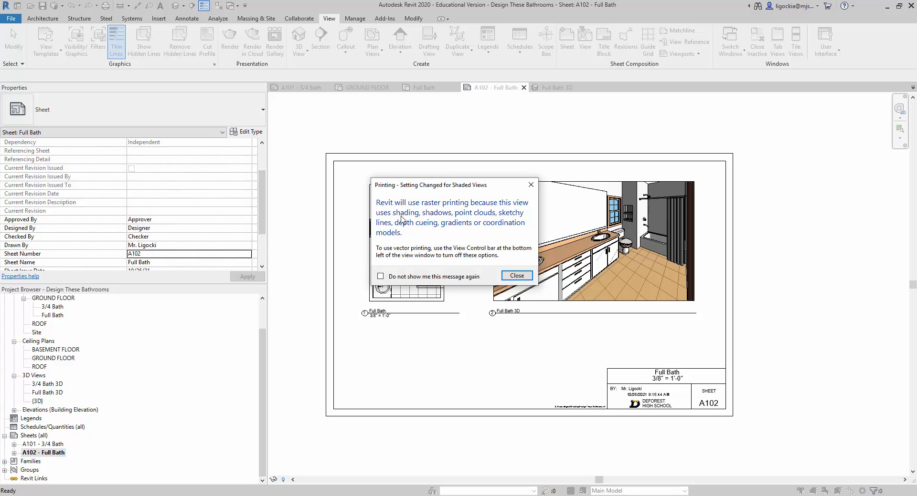
{"action": "left_click", "coordinate": [516, 275]}
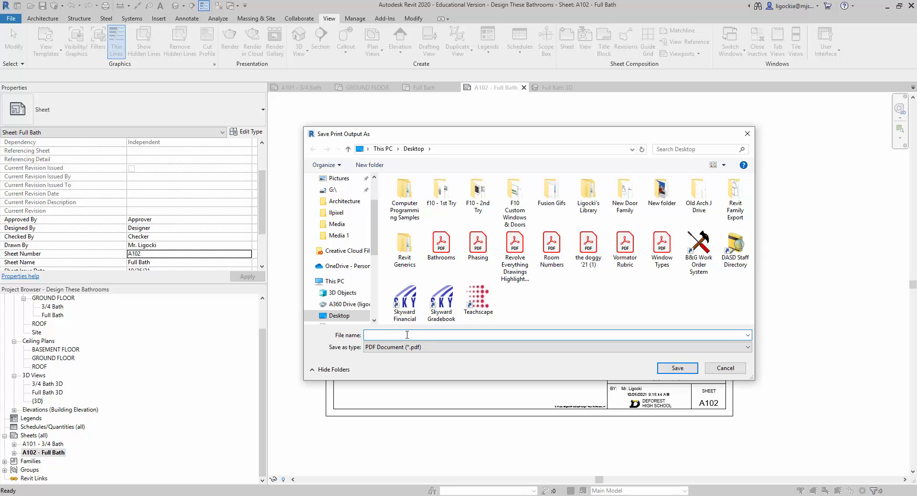
{"action": "type", "text": "Des"}
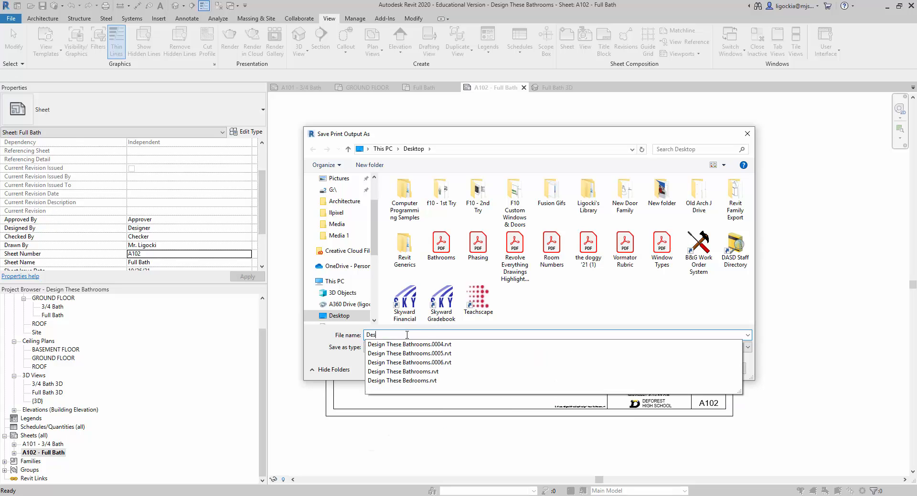
{"action": "type", "text": "ign These Bathrooms"}
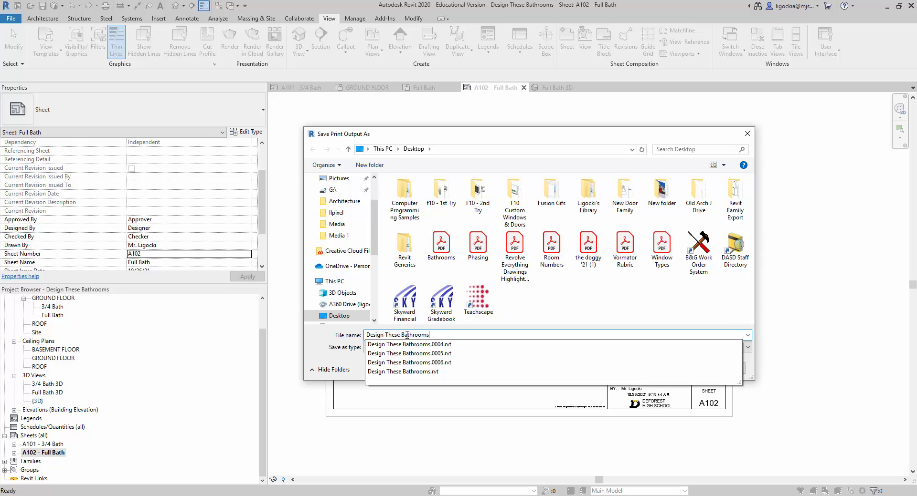
{"action": "left_click", "coordinate": [313, 342]}
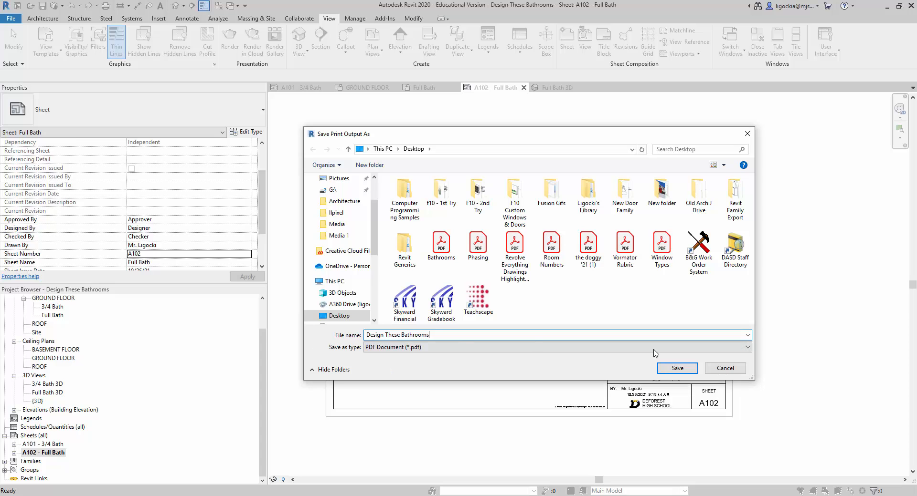
{"action": "left_click", "coordinate": [677, 368]}
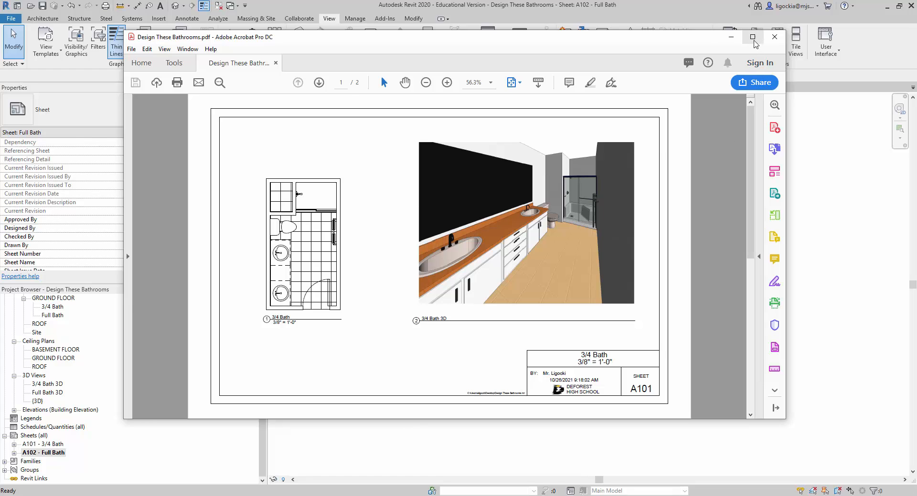
- Maximize the printed PDF in Adobe Acrobat and check both the 3/4 Bath and Full Bath sheet pages
{"action": "left_click", "coordinate": [754, 39]}
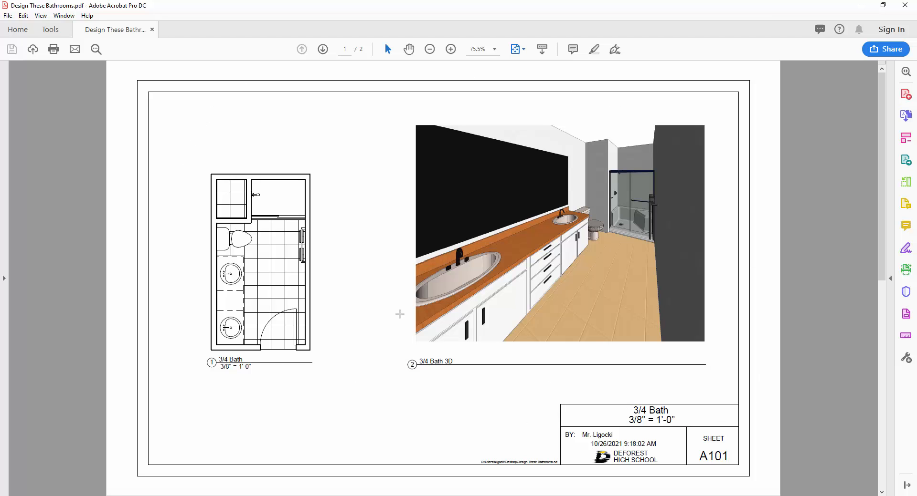
{"action": "scroll", "coordinate": [399, 314], "scroll_direction": "down", "scroll_amount": 1}
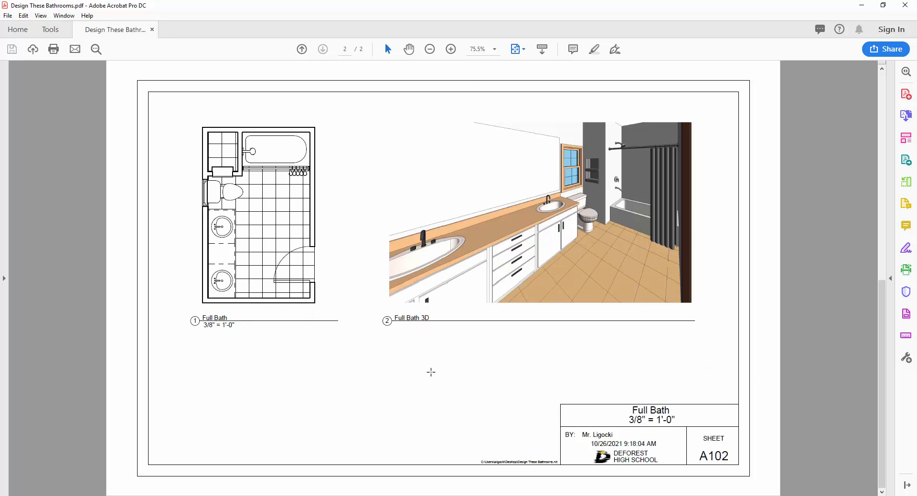
{"action": "scroll", "coordinate": [429, 371], "scroll_direction": "up", "scroll_amount": 1}
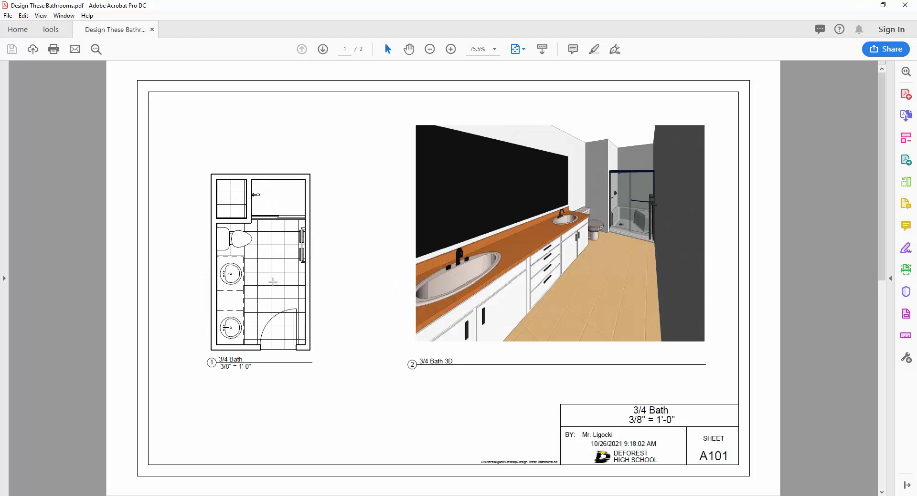
{"action": "scroll", "coordinate": [332, 305], "scroll_direction": "down", "scroll_amount": 1}
{"action": "scroll", "coordinate": [333, 306], "scroll_direction": "up", "scroll_amount": 1}
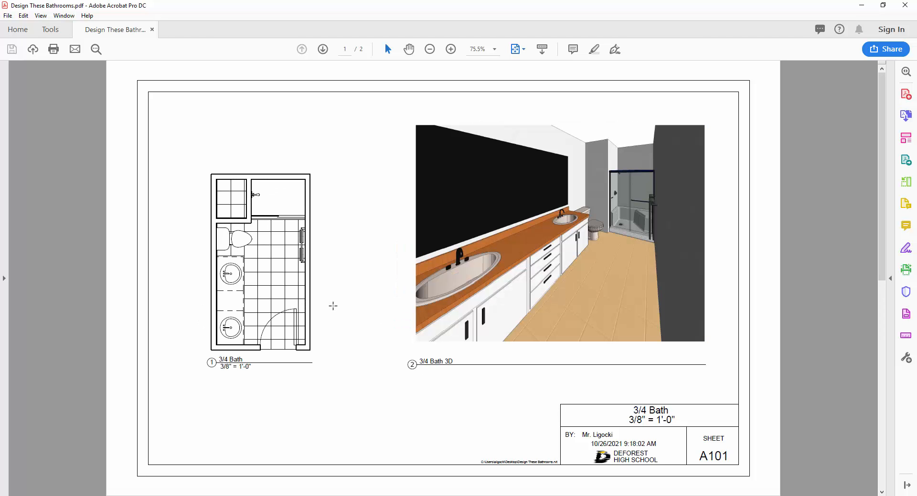